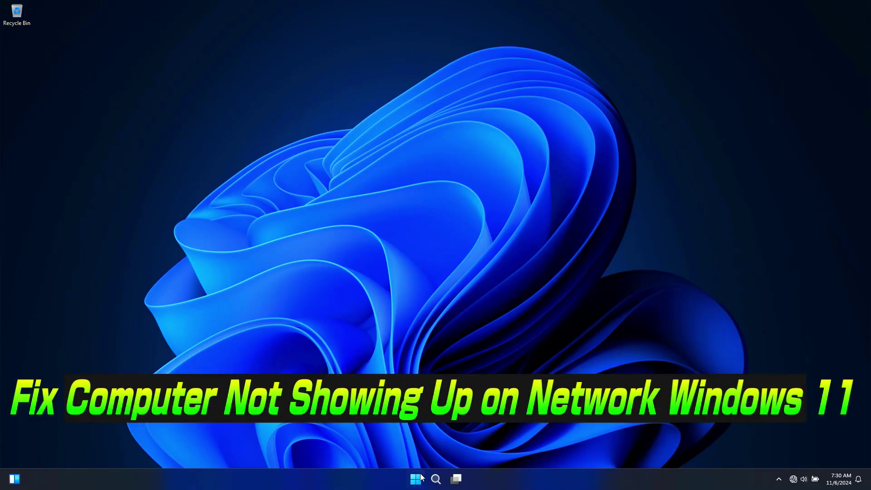
Open File Explorer from Start and go to the Network folder, which shows empty.
left_click(415, 478)
left_click(508, 444)
left_click(48, 231)
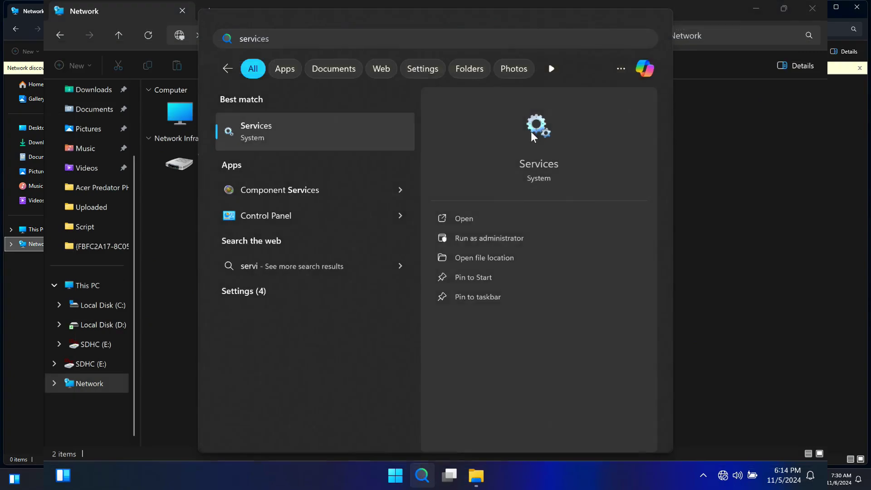
Launch the Services console and scroll down through the list of local services.
left_click(530, 131)
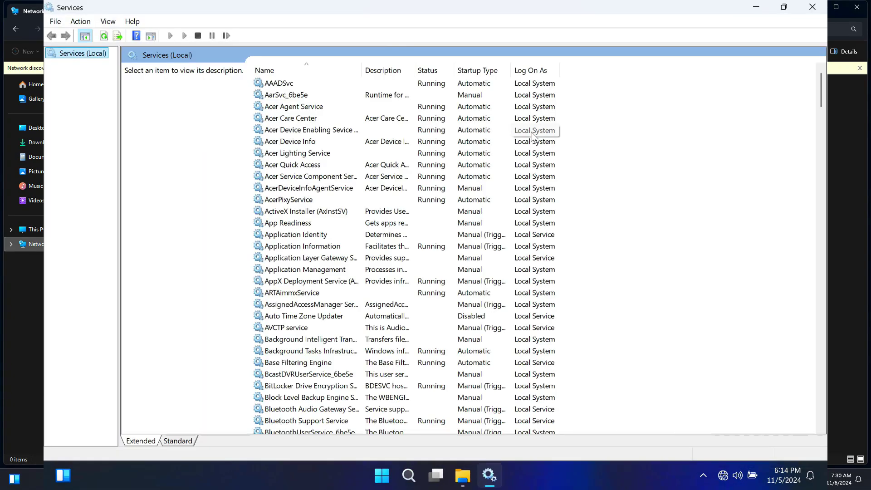
scroll(271, 202, "down", 4)
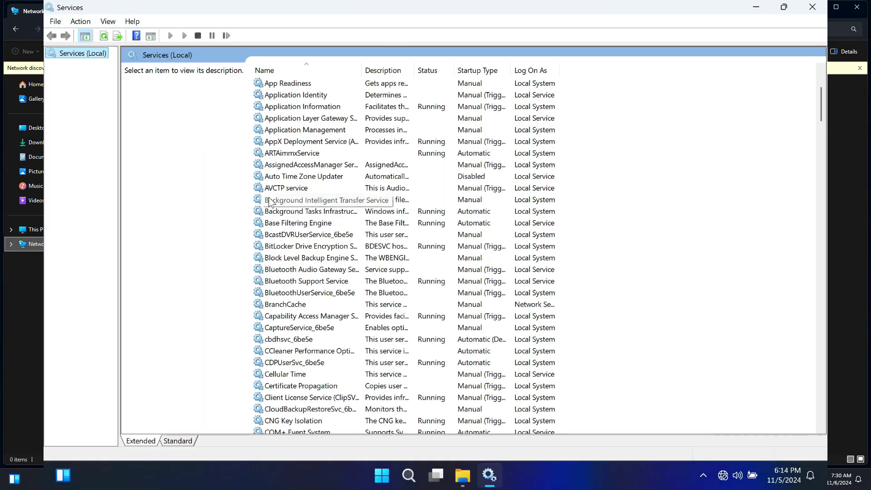
scroll(270, 202, "down", 4)
scroll(271, 202, "down", 5)
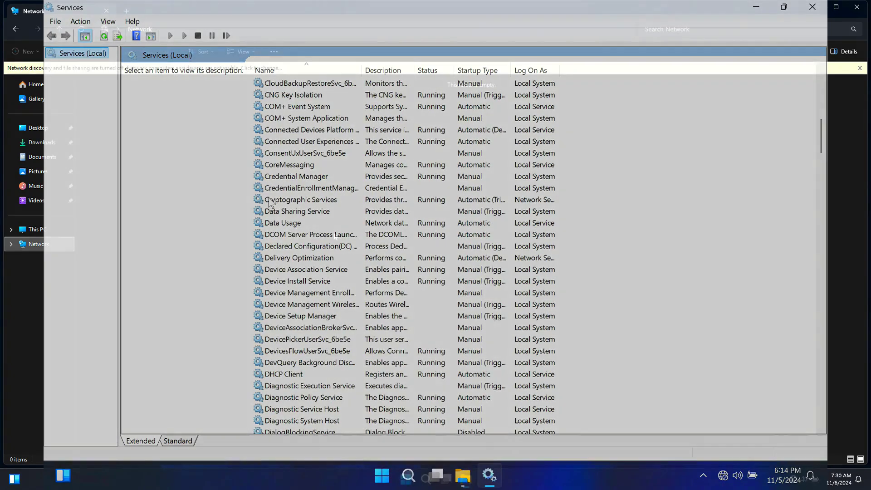
scroll(271, 202, "down", 4)
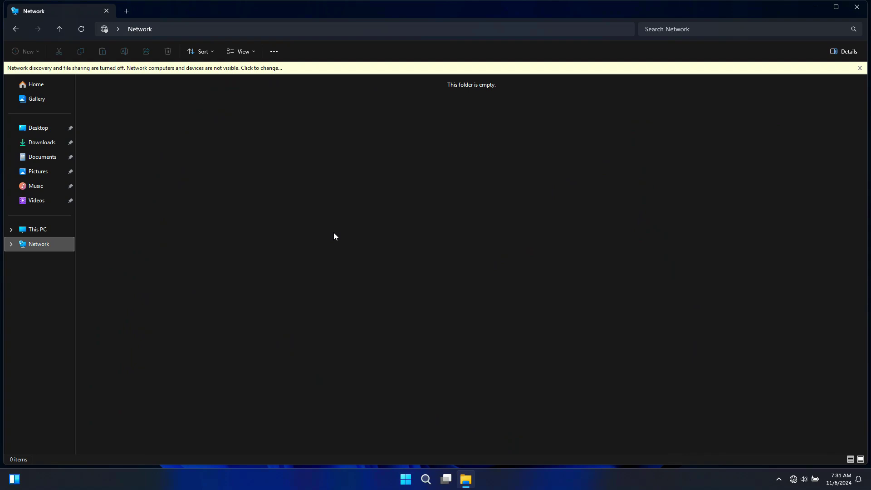
Change the Private_Connection Wi-Fi network profile from Public to Private network.
right_click(404, 476)
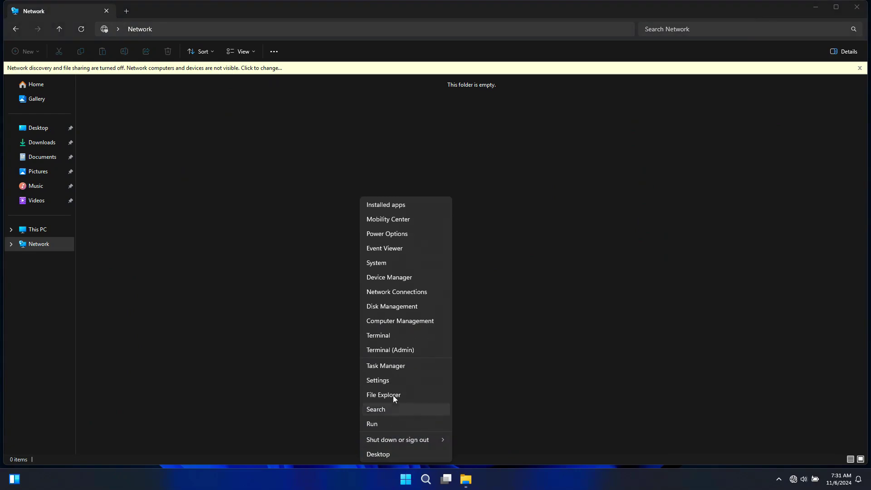
left_click(391, 381)
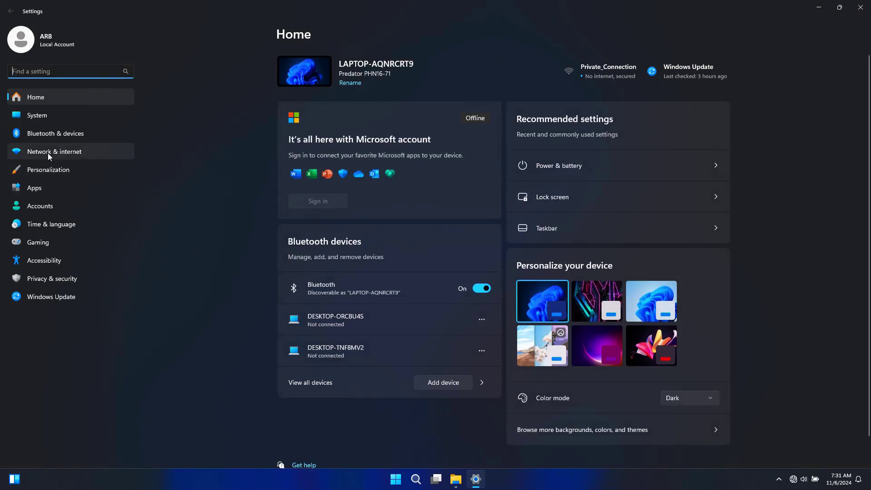
left_click(83, 151)
left_click(407, 141)
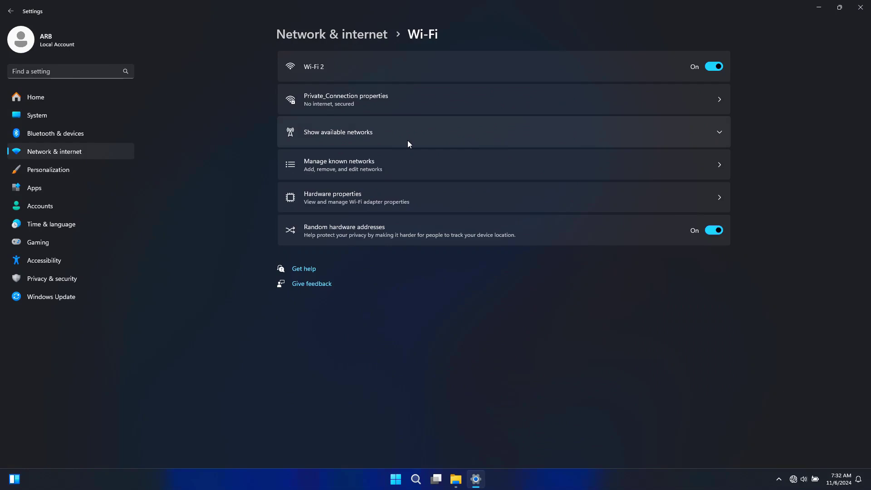
left_click(401, 108)
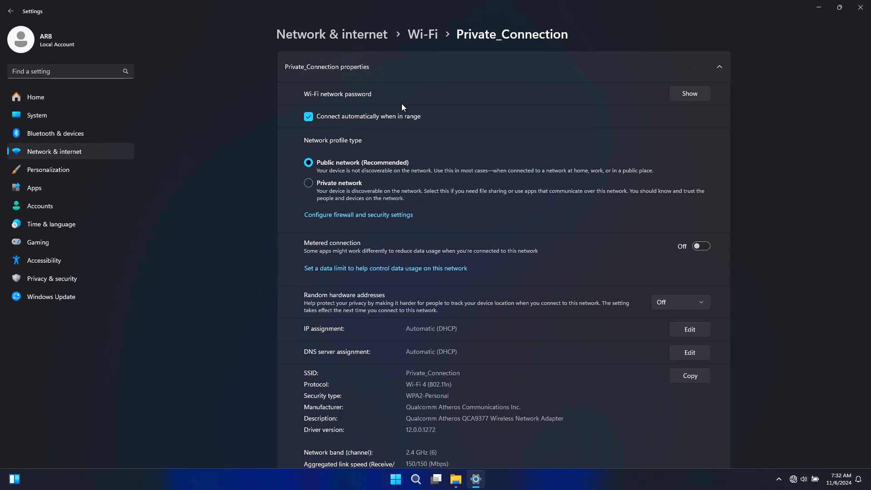
left_click(352, 183)
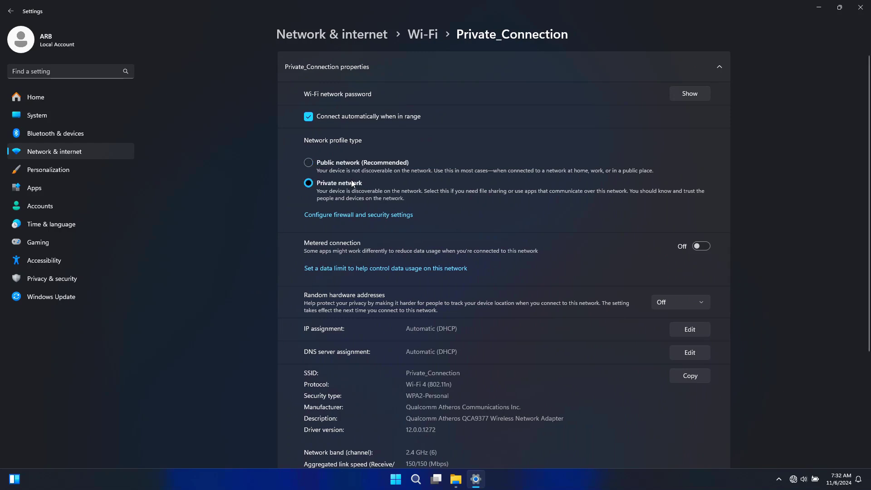
left_click(362, 36)
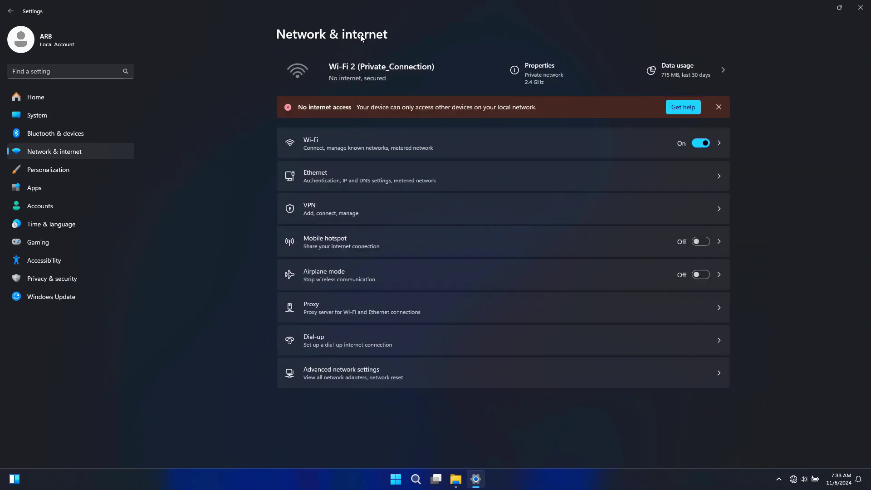
In Advanced sharing settings, turn on file and printer sharing for private networks.
left_click(349, 369)
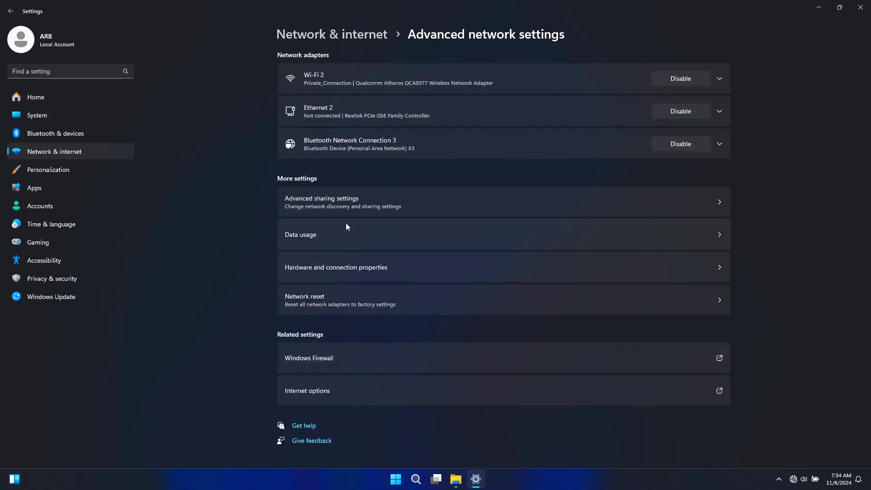
left_click(344, 202)
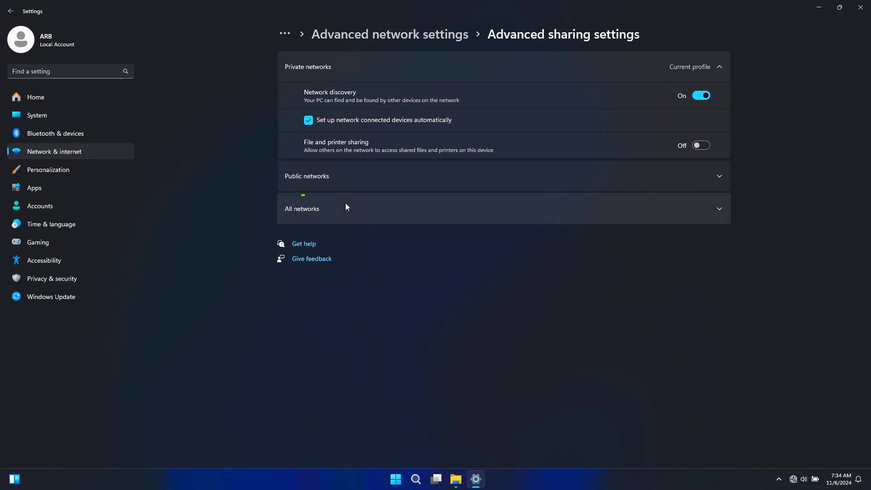
left_click(700, 145)
Enable public network discovery, public file and printer sharing, Public folder sharing, and change password protected sharing.
left_click(696, 168)
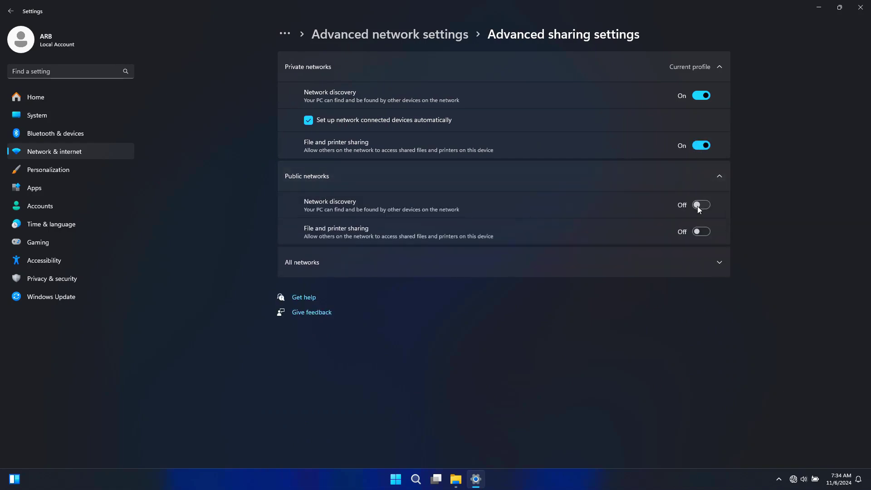
left_click(697, 206)
left_click(698, 232)
left_click(692, 258)
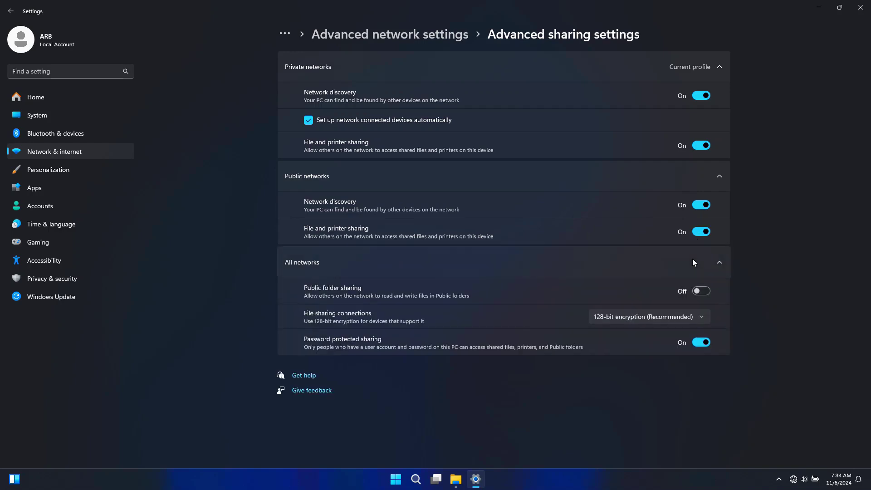
left_click(697, 291)
left_click(699, 344)
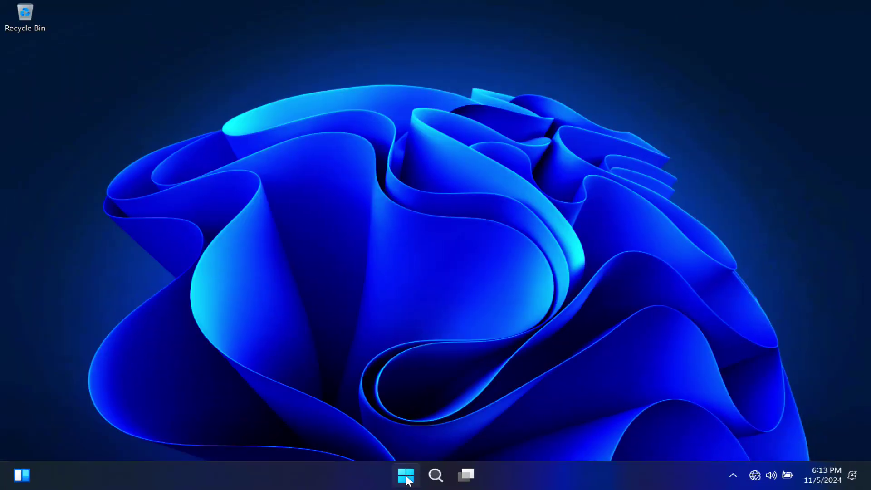
On the other PC, open Settings and check the Private_Connection Wi-Fi network properties.
right_click(406, 476)
left_click(390, 342)
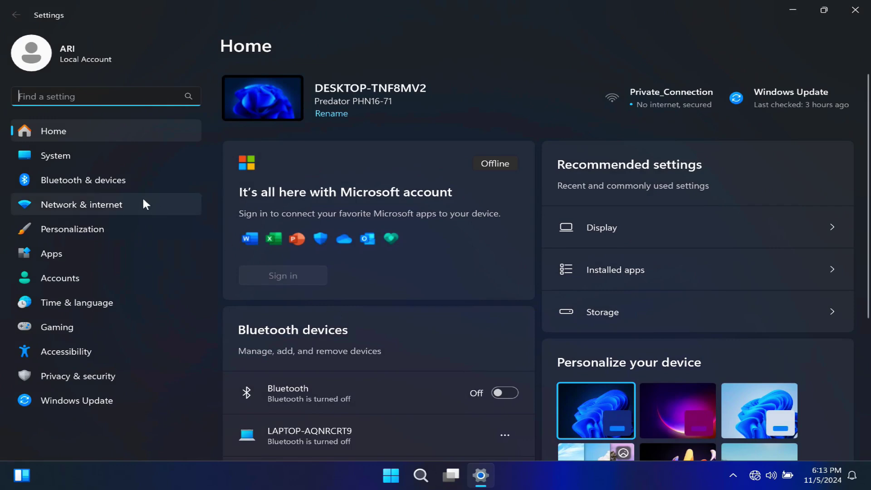
left_click(109, 208)
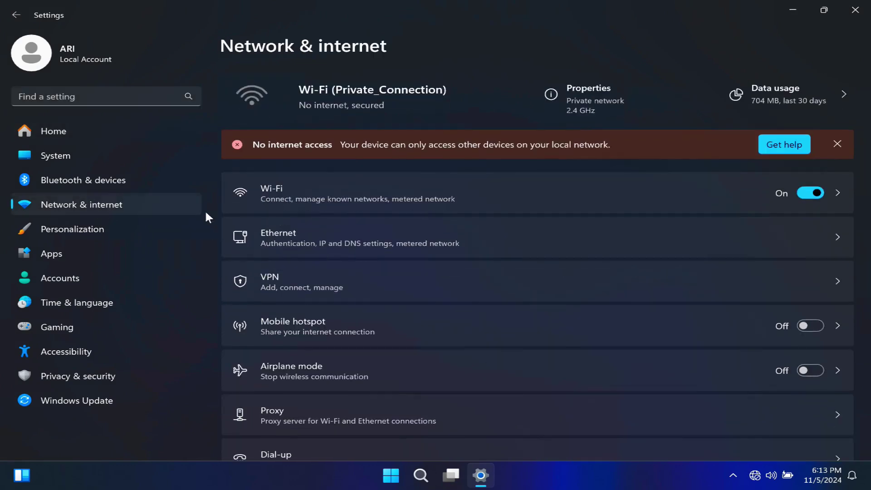
left_click(473, 186)
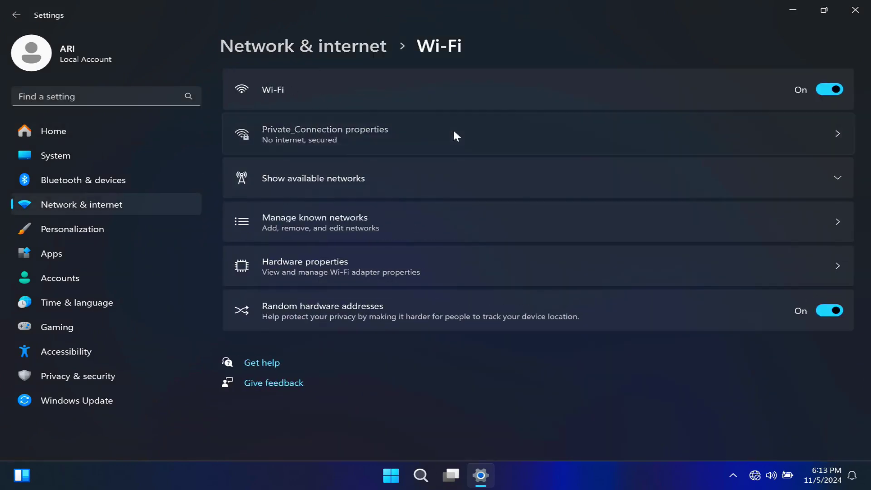
left_click(454, 133)
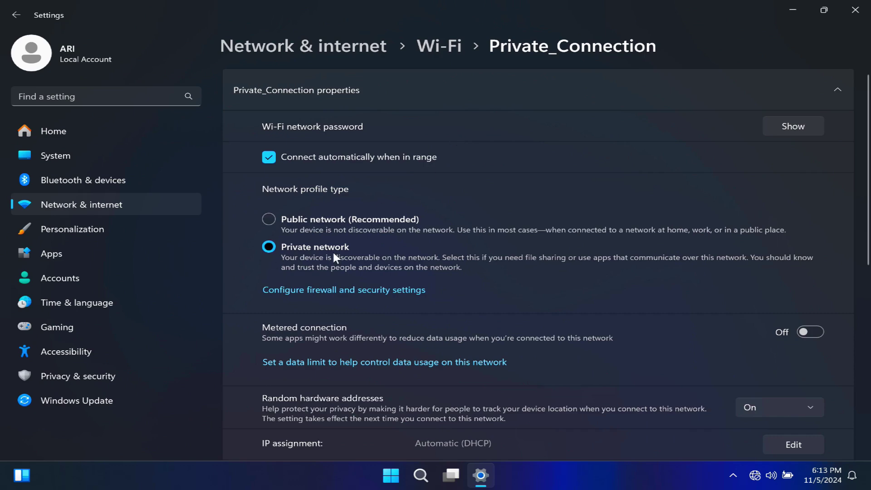
left_click(320, 51)
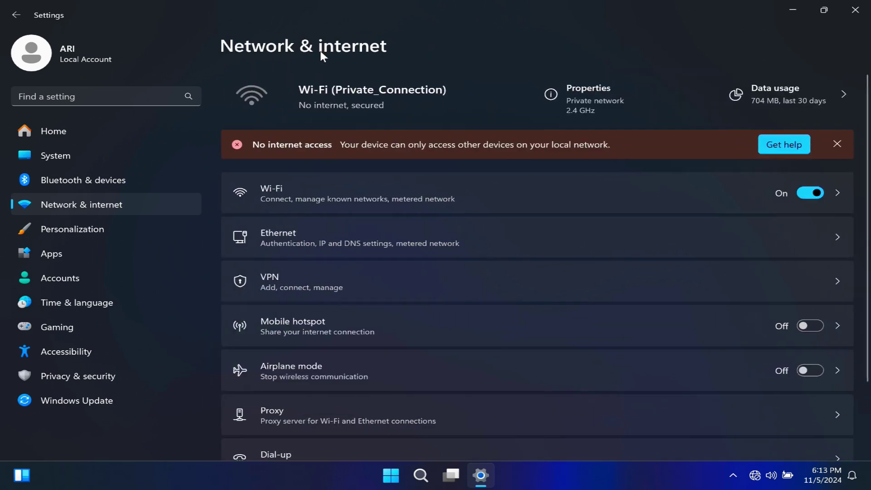
scroll(415, 259, "down", 2)
Turn on network discovery and file and printer sharing for both private and public networks.
left_click(394, 413)
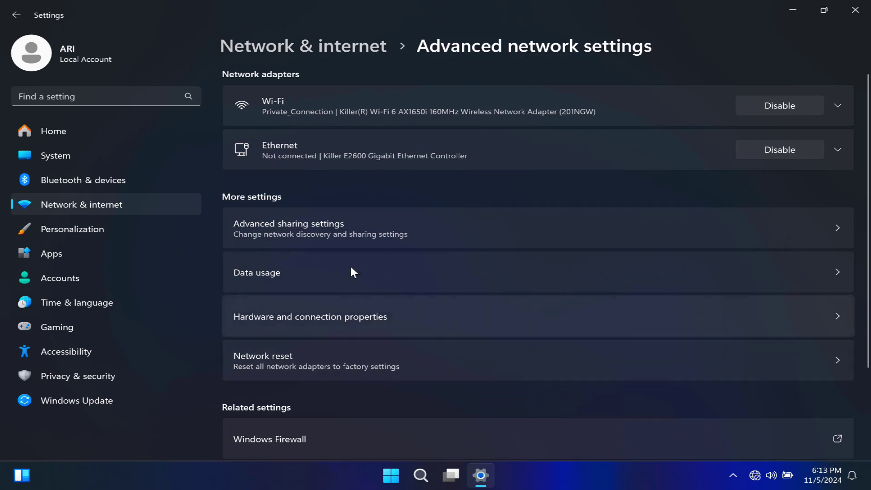
left_click(359, 226)
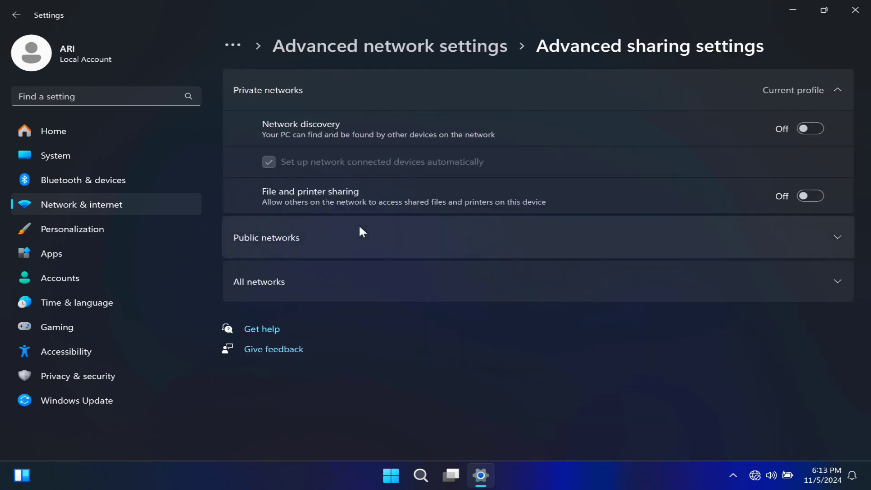
left_click(810, 129)
left_click(812, 196)
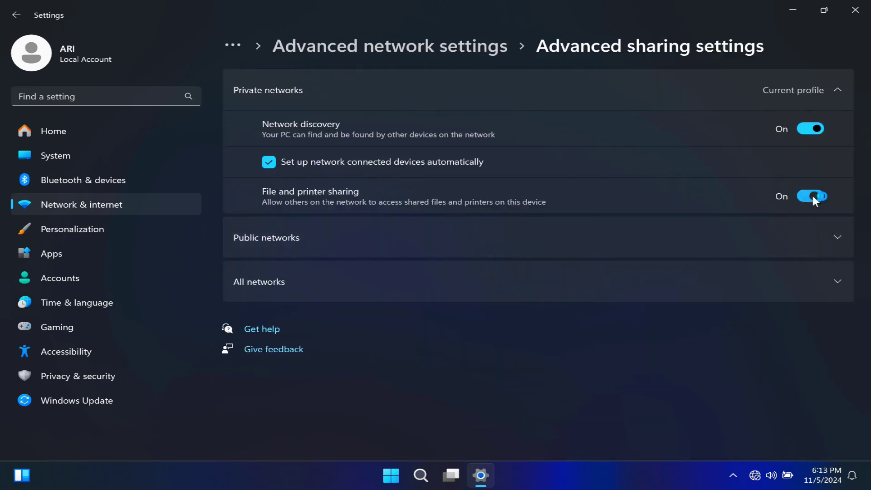
left_click(785, 238)
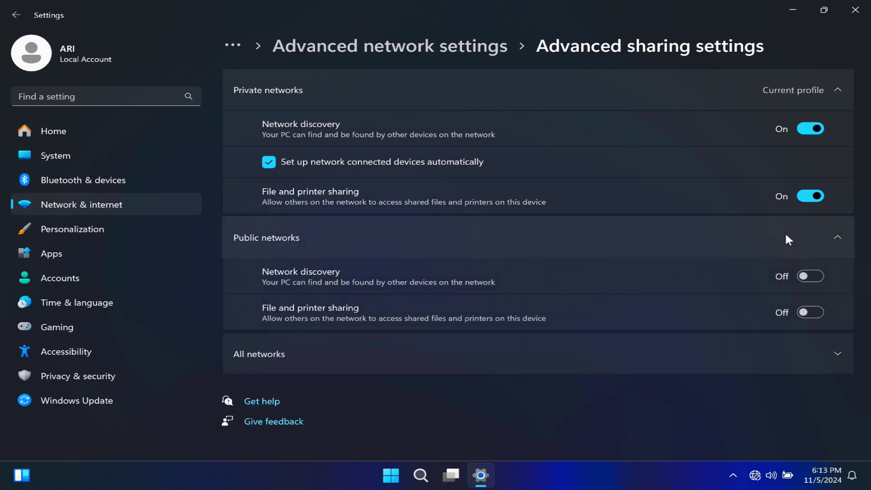
left_click(815, 276)
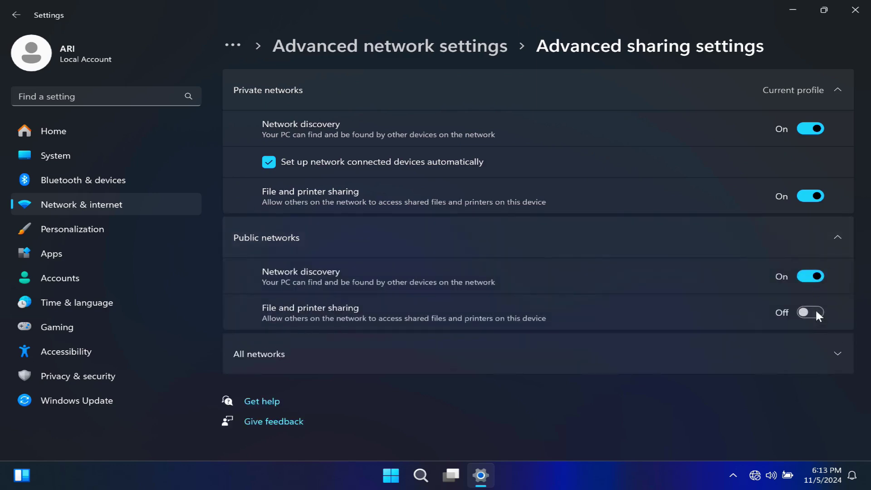
left_click(815, 313)
Turn on Public folder sharing under All networks and close Settings.
left_click(811, 350)
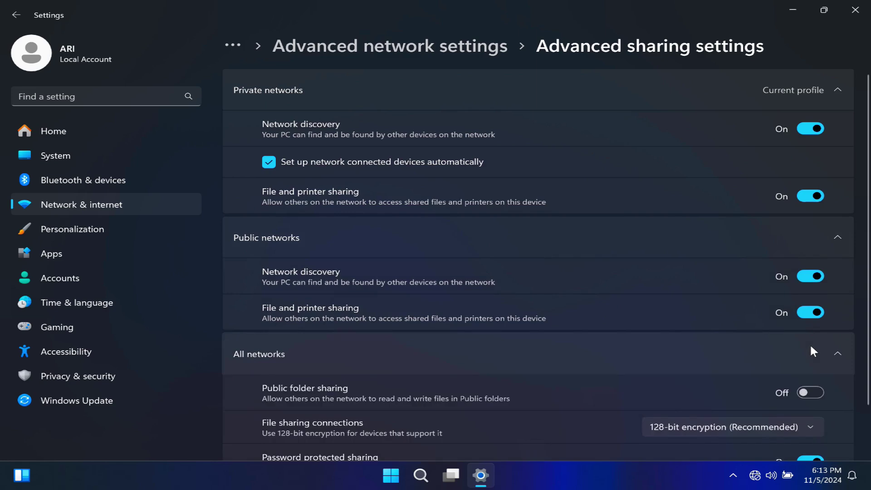
left_click(810, 392)
scroll(733, 381, "down", 2)
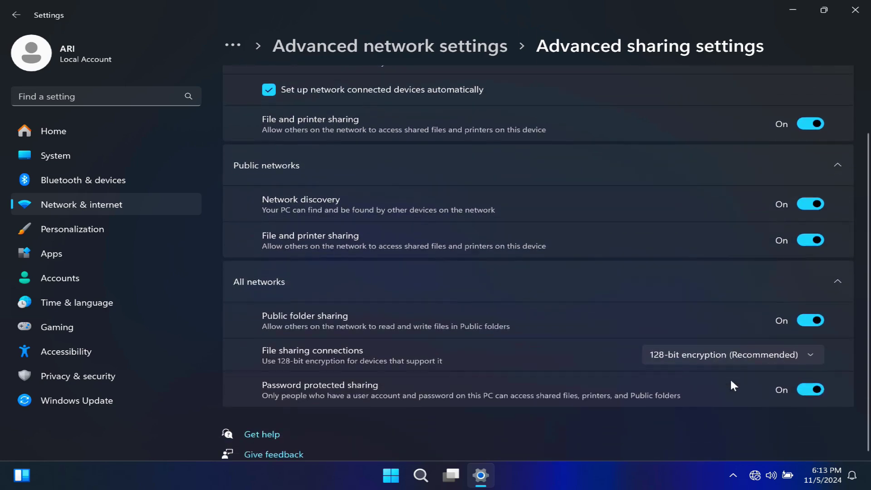
scroll(731, 381, "up", 2)
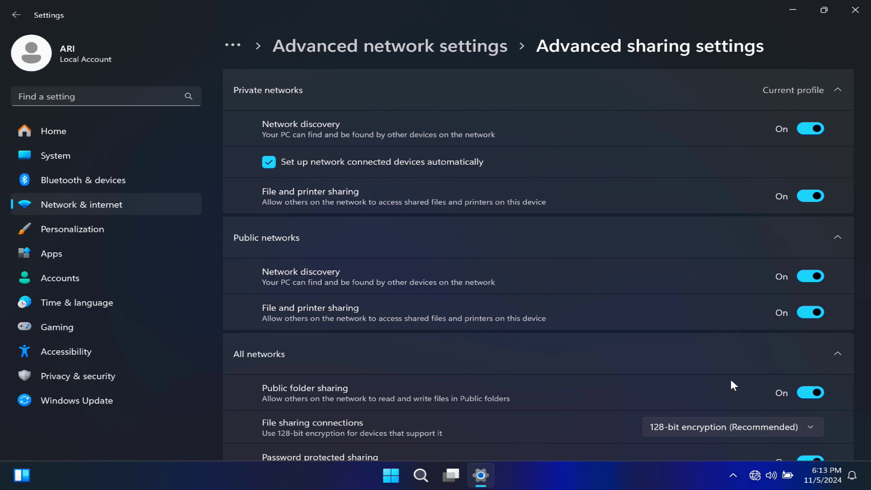
left_click(866, 6)
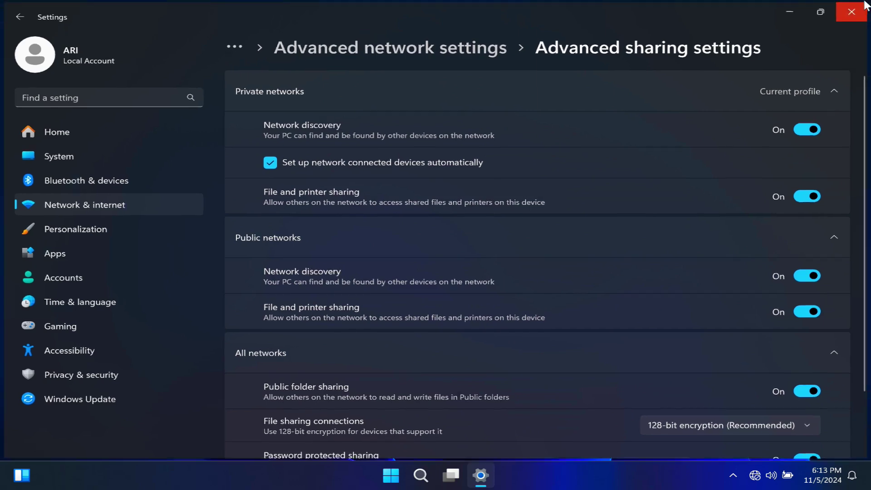
left_click(420, 465)
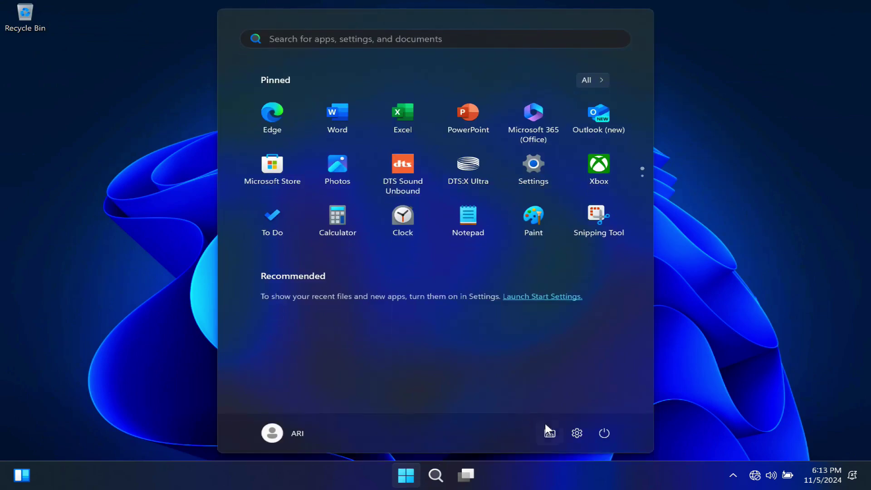
Open File Explorer's Network page and refresh it to reveal the Wireless Router.
left_click(545, 426)
scroll(68, 424, "down", 2)
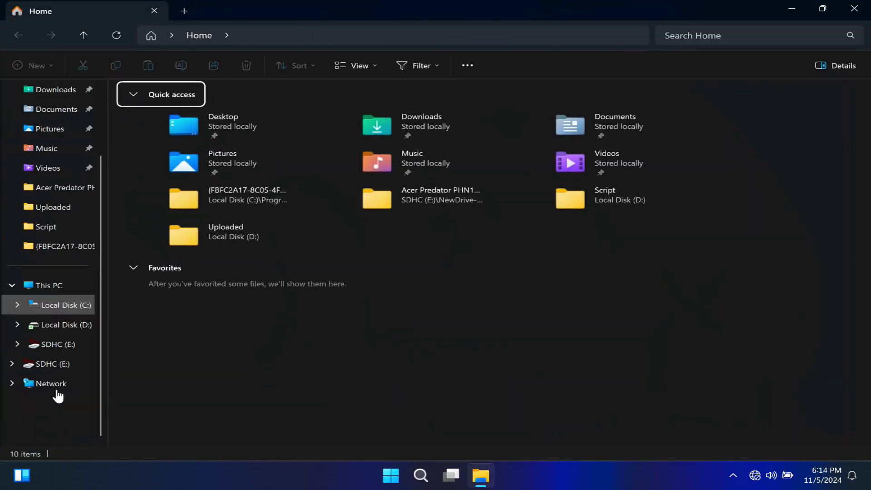
left_click(59, 384)
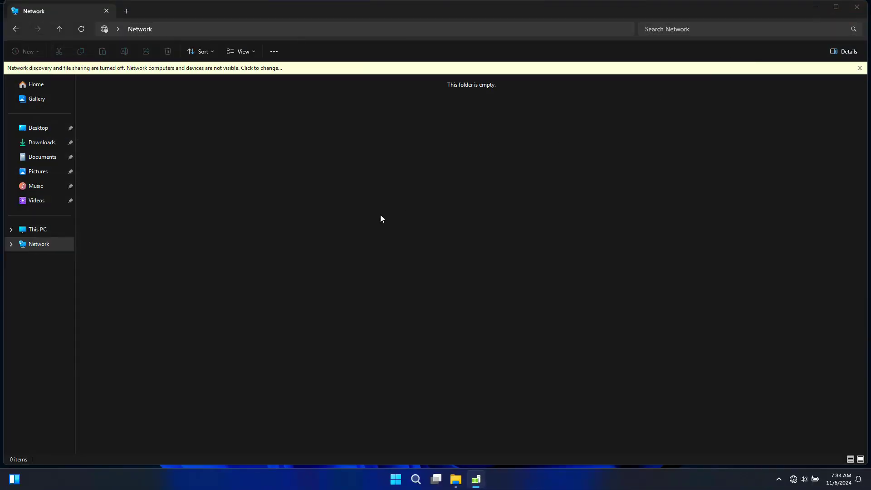
right_click(380, 218)
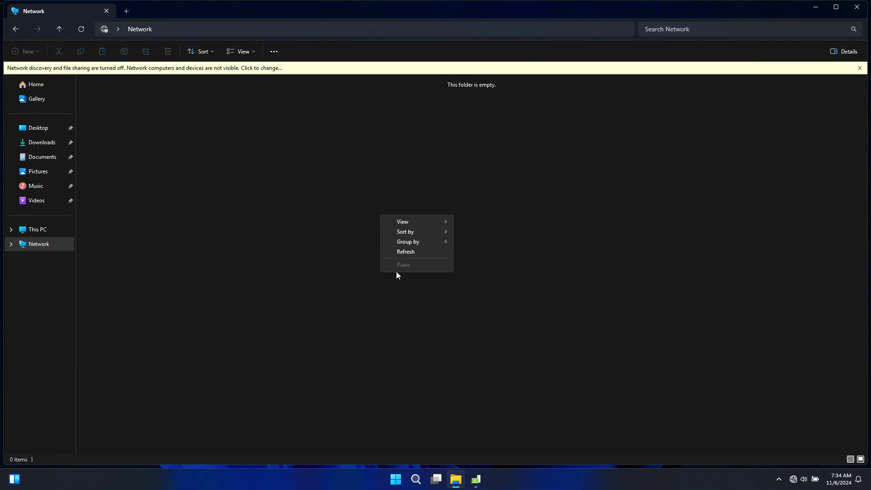
left_click(400, 252)
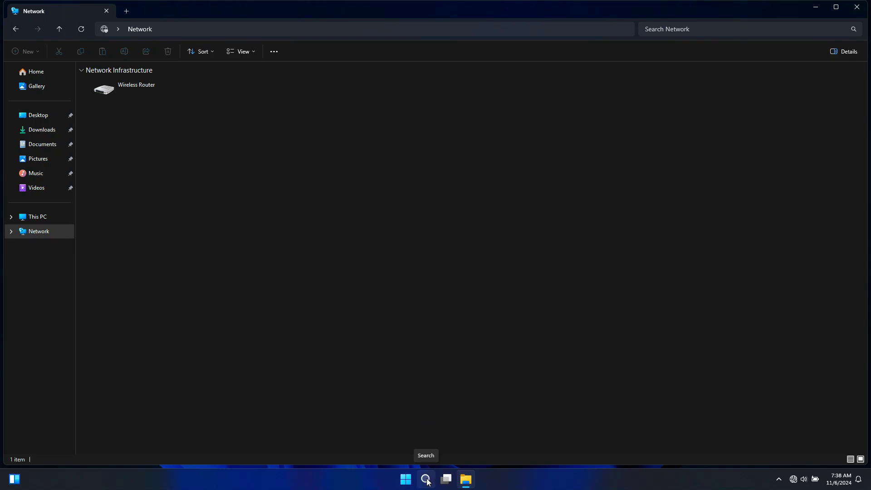
Run services.msc, scroll the list, and widen the Name column to show full service names.
key("super+r")
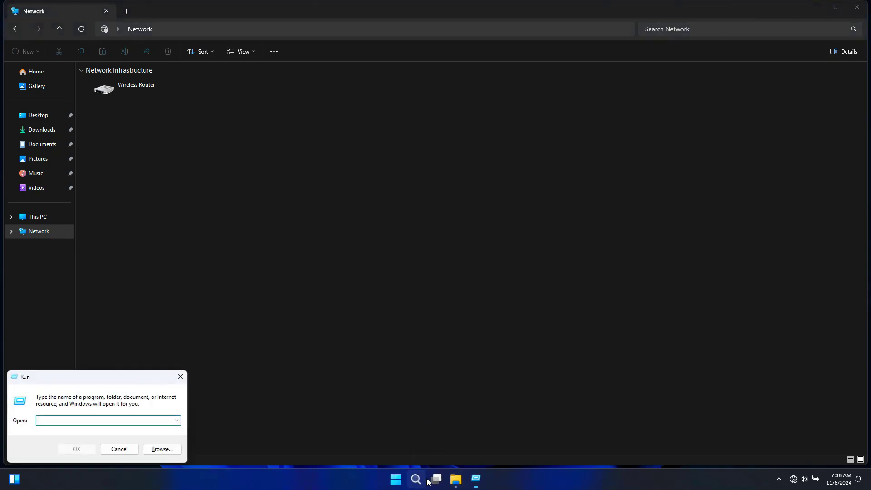
type("service")
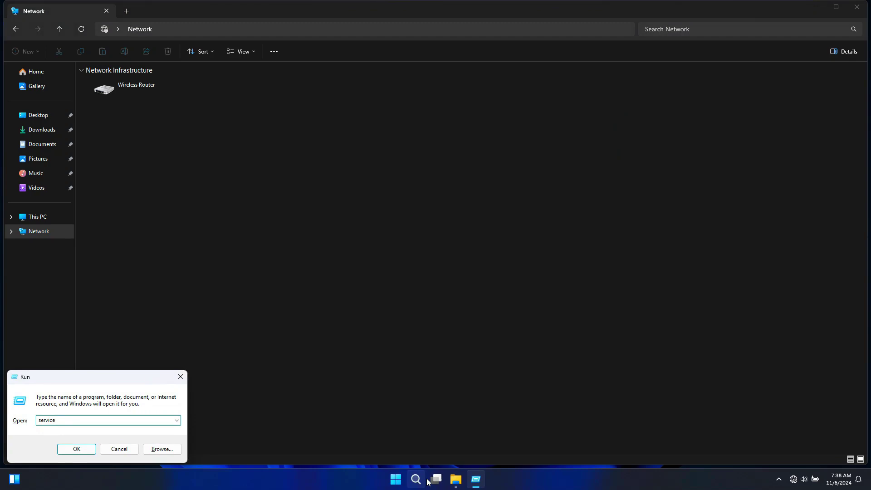
type("s.msc")
key("Return")
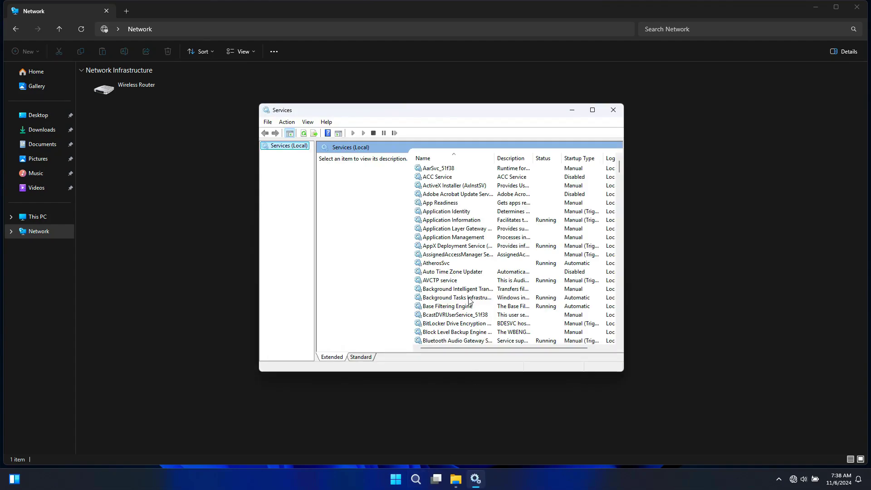
scroll(456, 264, "down", 7)
scroll(455, 264, "down", 7)
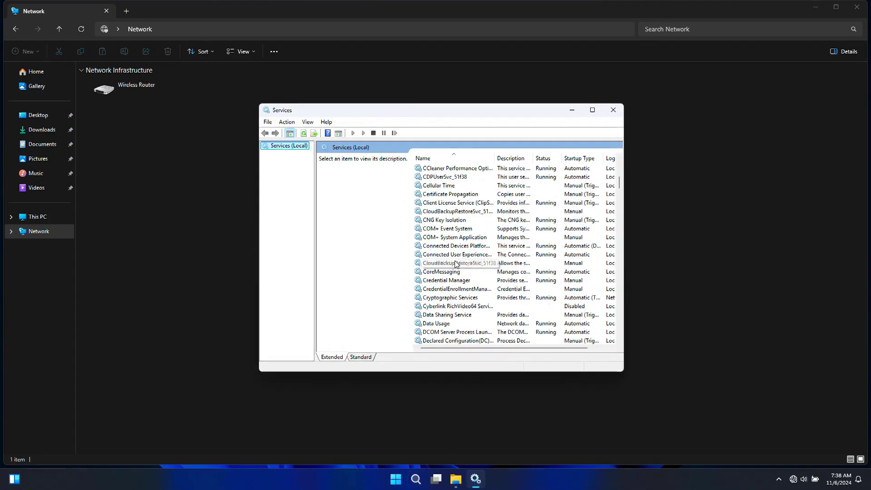
scroll(456, 265, "down", 8)
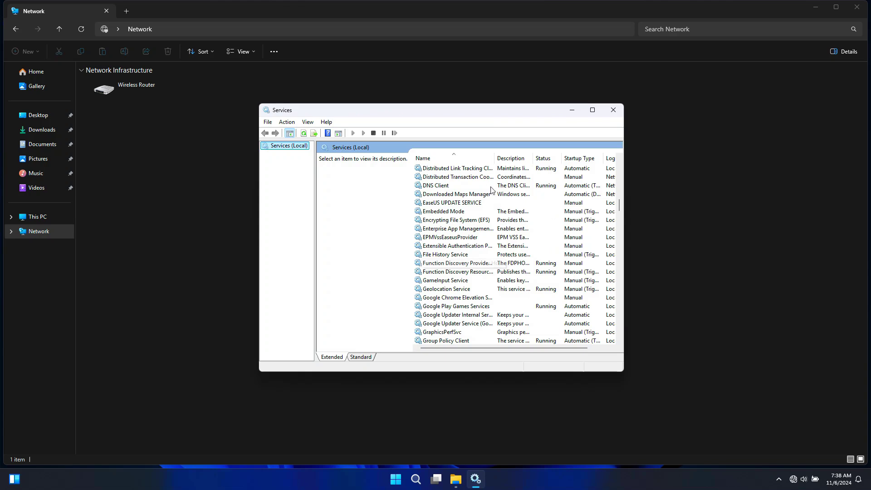
left_click_drag(494, 158, 526, 158)
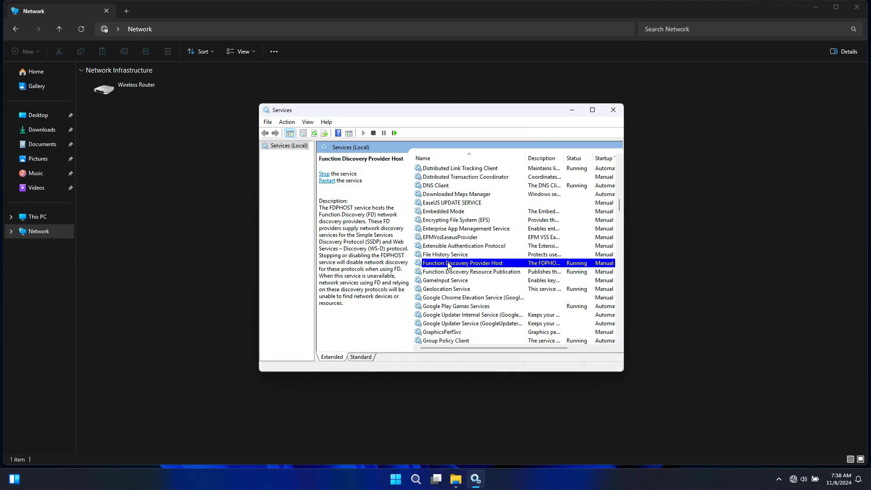
Set Function Discovery Provider Host's startup type to Automatic.
right_click(448, 265)
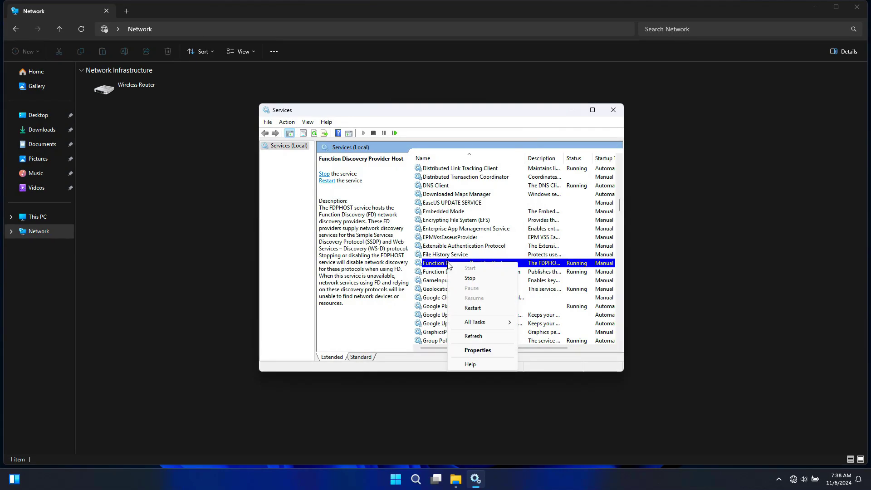
left_click(472, 350)
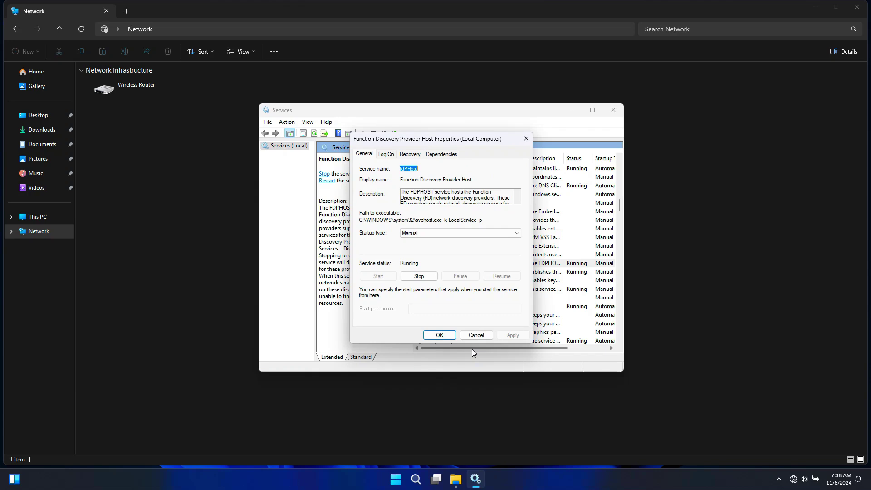
left_click(428, 233)
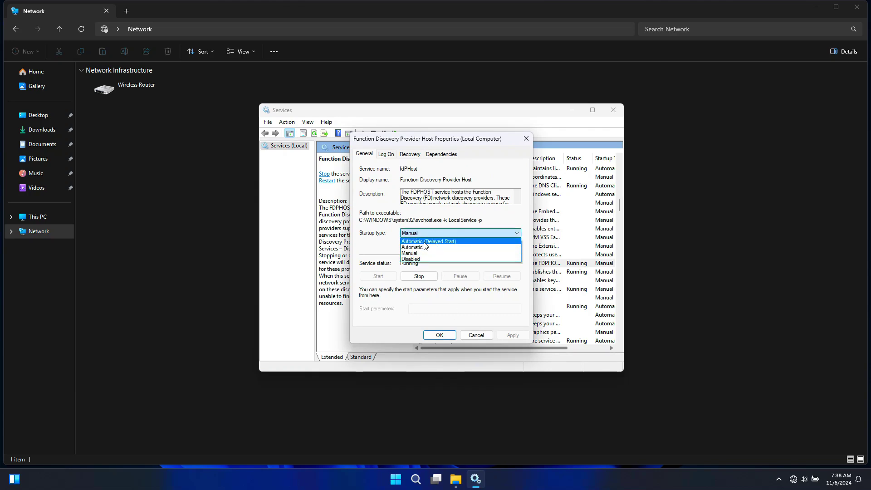
left_click(421, 247)
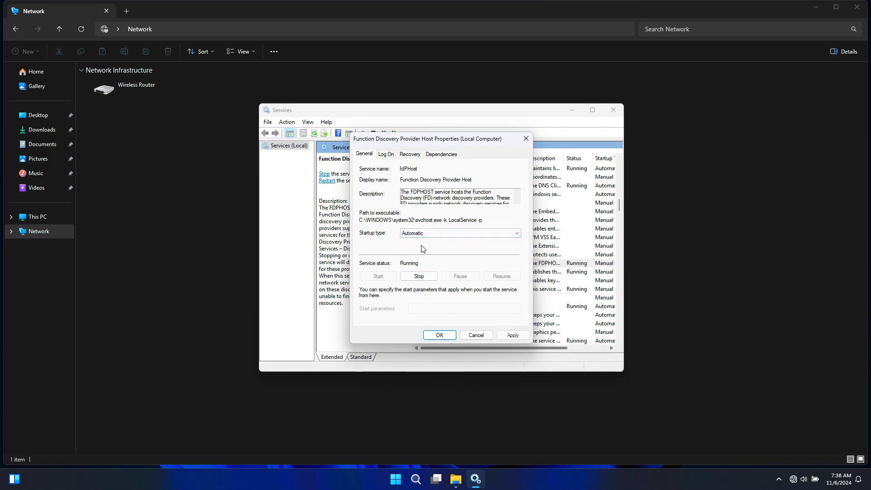
left_click(511, 335)
left_click(439, 335)
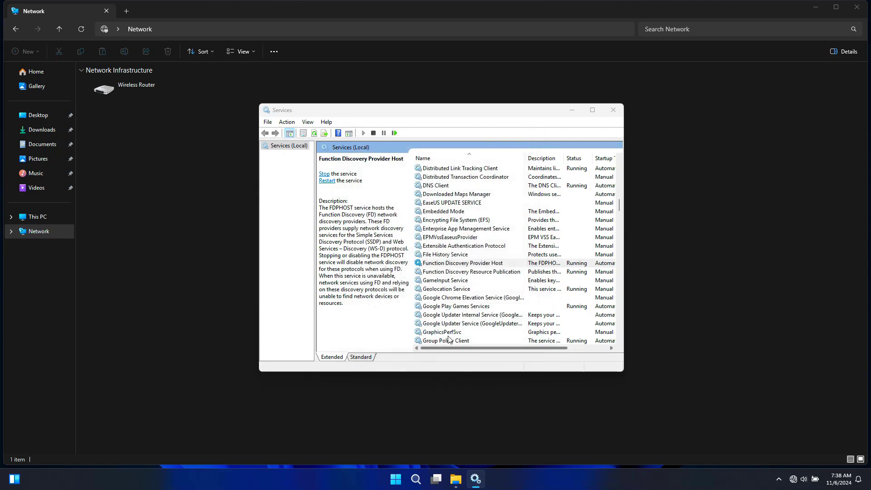
Set Function Discovery Resource Publication's startup type to Automatic.
right_click(450, 275)
left_click(467, 360)
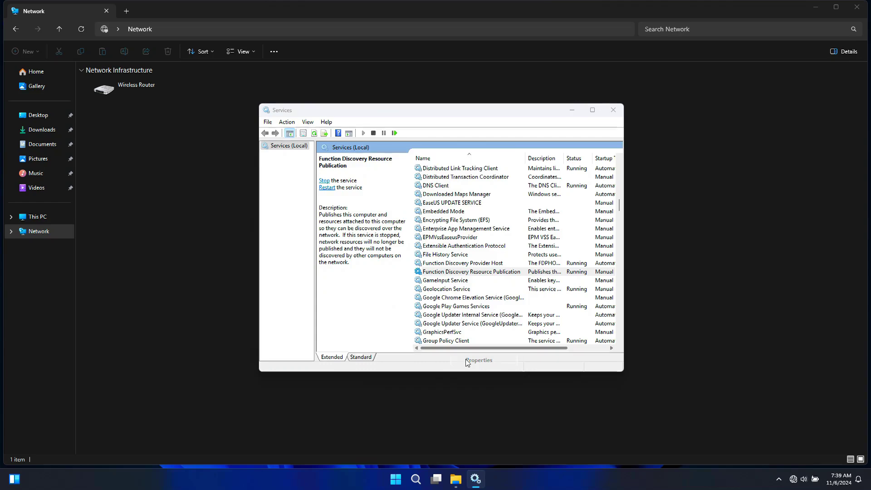
left_click(421, 234)
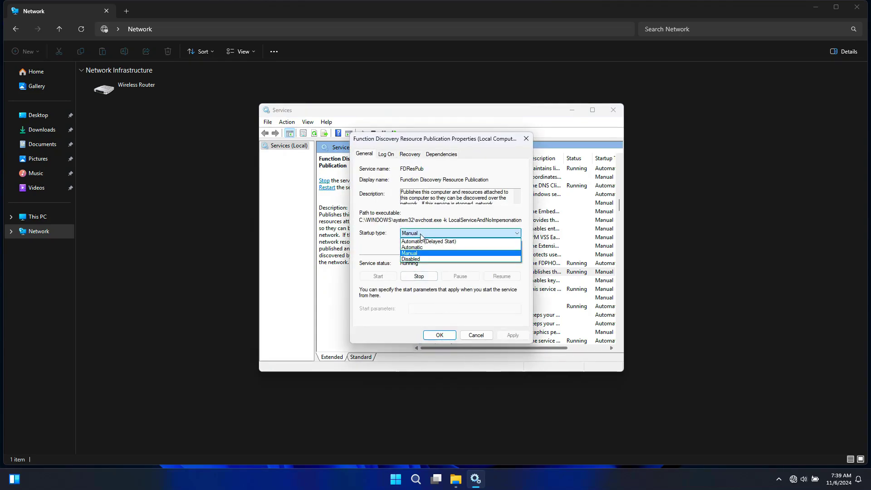
left_click(419, 248)
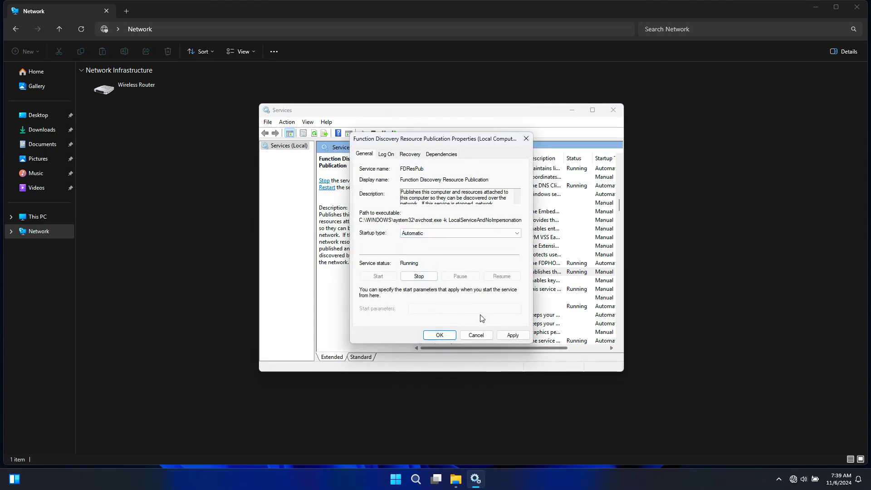
left_click(510, 335)
left_click(441, 335)
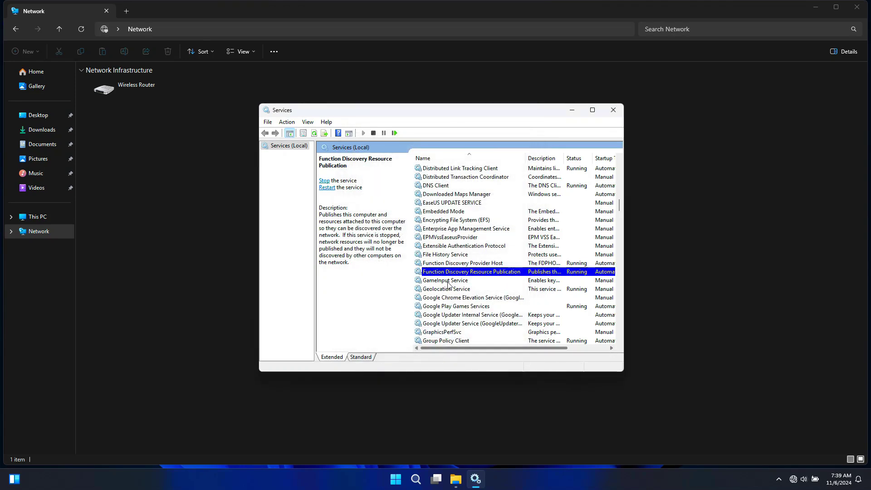
scroll(448, 284, "up", 4)
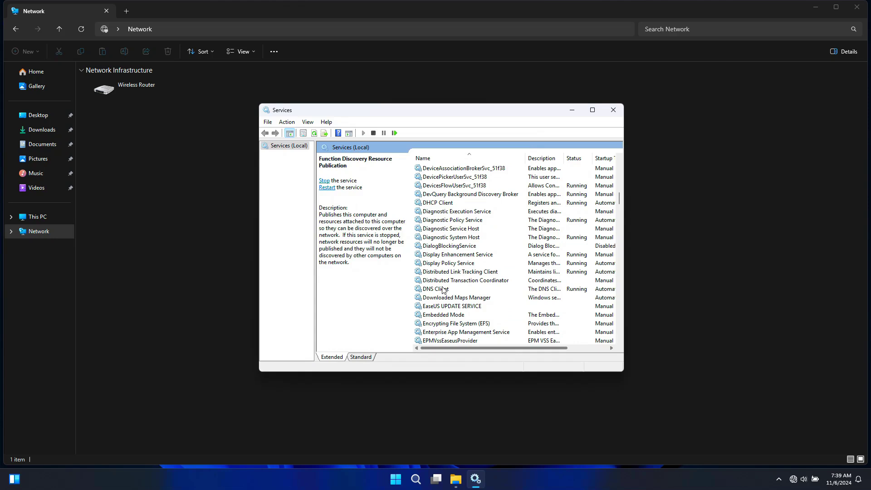
Open the DNS Client service properties and close them unchanged.
left_click(443, 289)
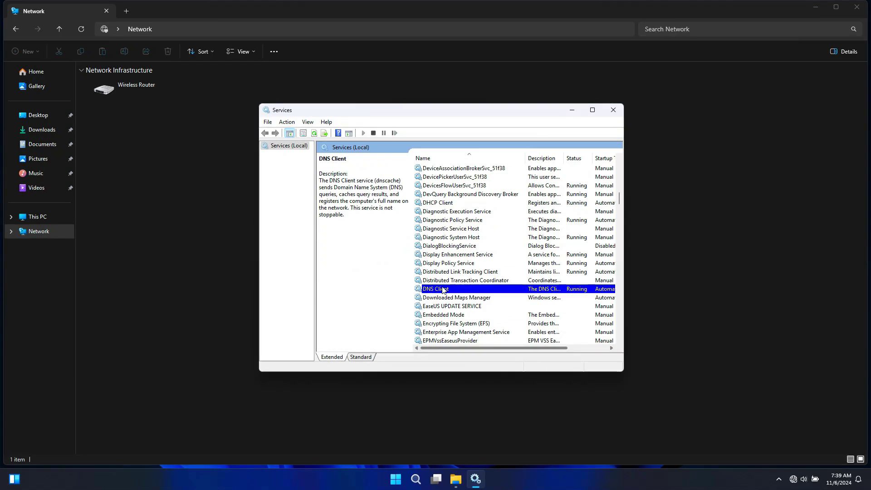
right_click(443, 289)
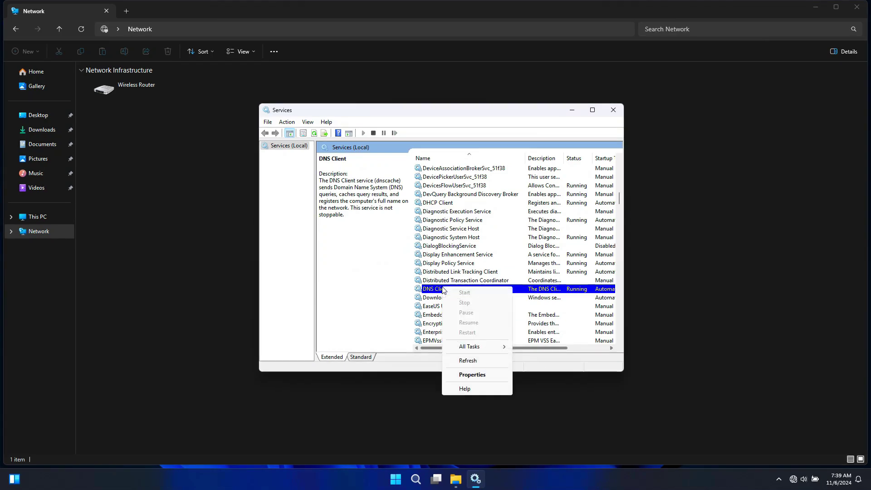
left_click(467, 372)
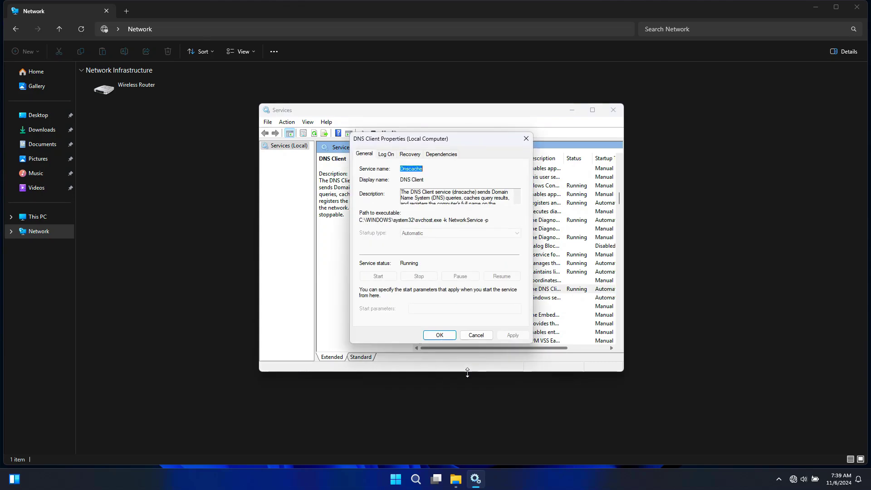
left_click(452, 335)
Change SSDP Discovery's startup type from Manual to Automatic and apply.
scroll(453, 317, "down", 20)
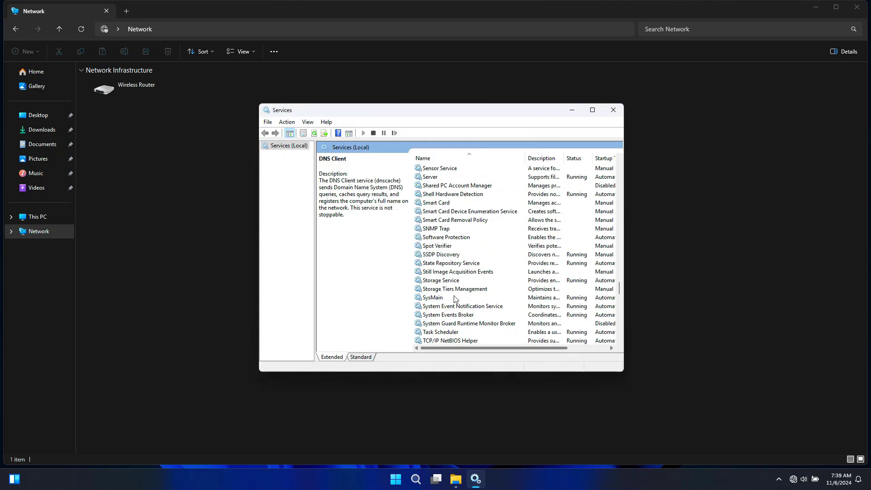
left_click(445, 257)
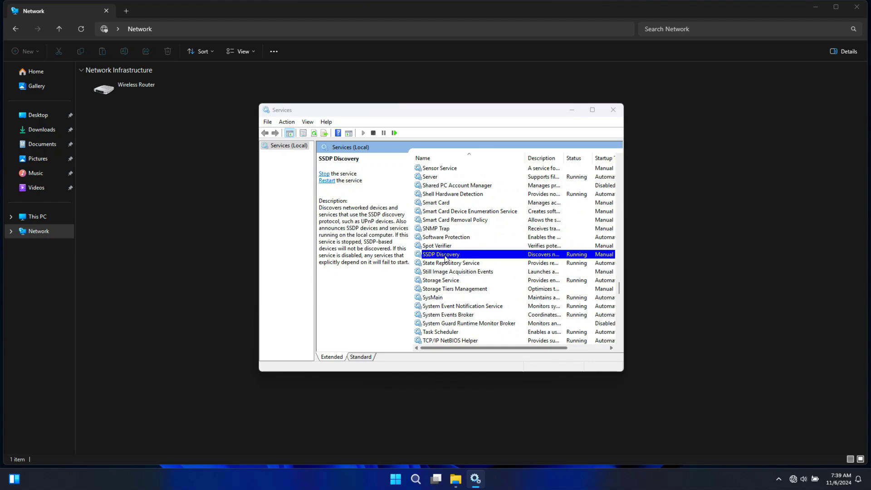
double_click(445, 257)
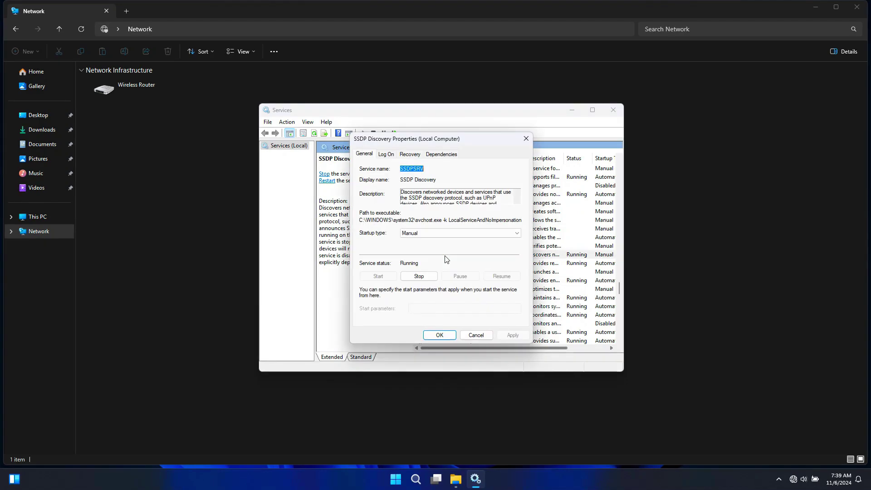
left_click(431, 234)
left_click(414, 241)
left_click(508, 335)
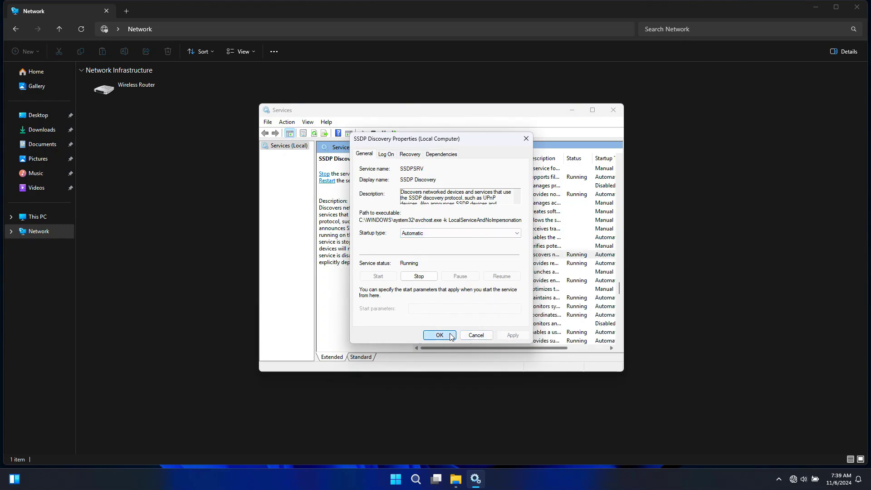
left_click(450, 335)
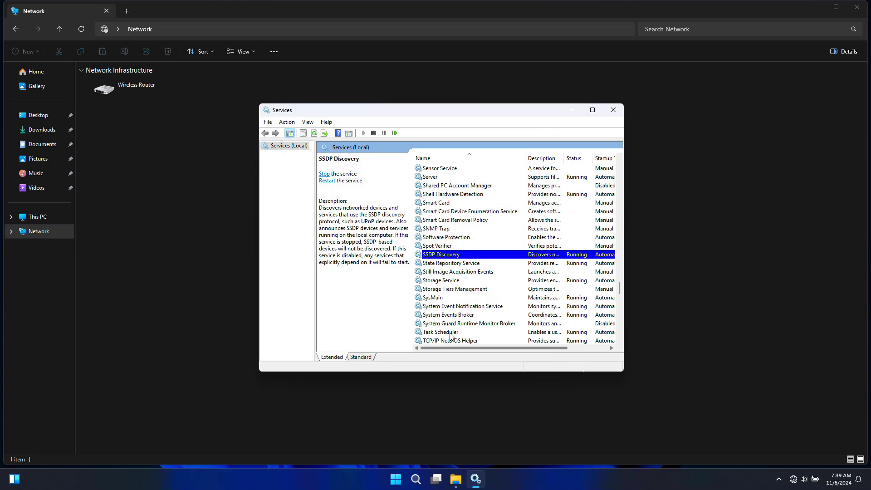
Set UPnP Device Host to Automatic startup and start the service so it shows Running.
scroll(450, 337, "down", 3)
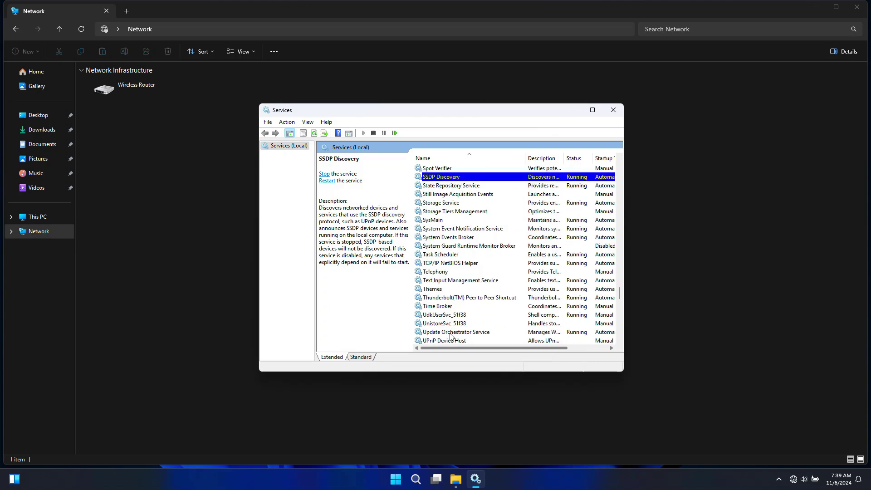
scroll(451, 336, "down", 2)
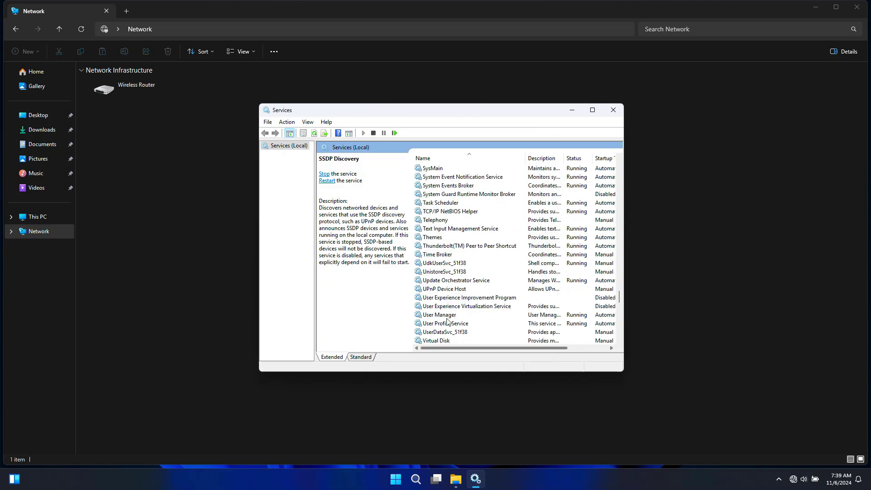
left_click(441, 290)
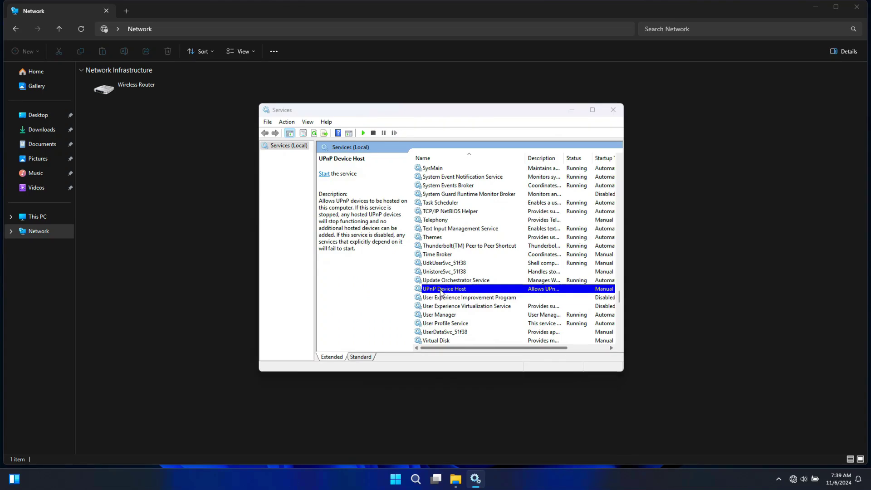
double_click(441, 290)
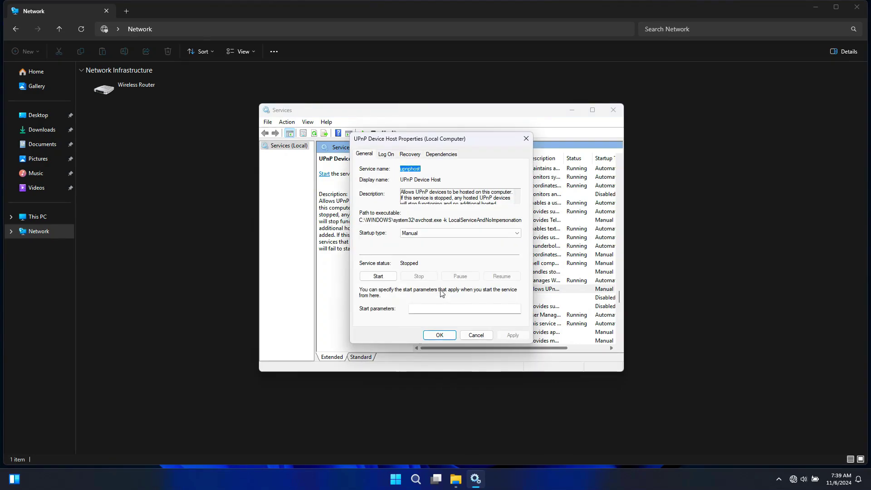
left_click(415, 233)
left_click(414, 247)
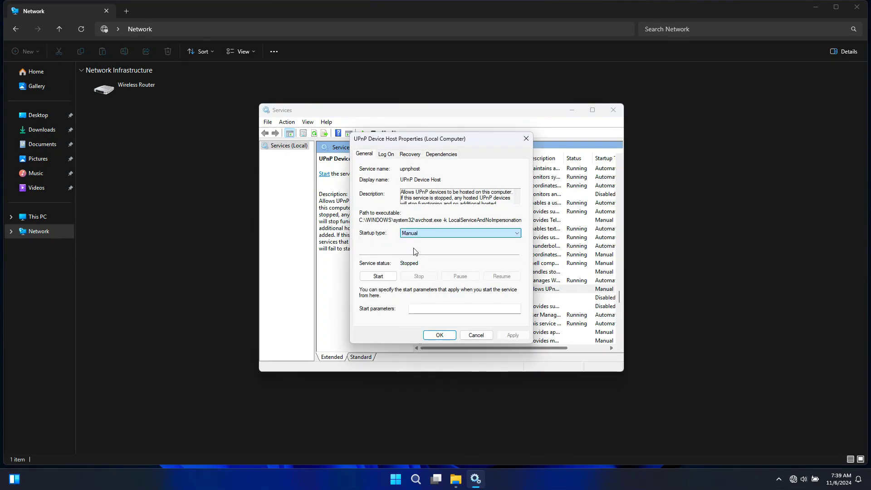
left_click(379, 276)
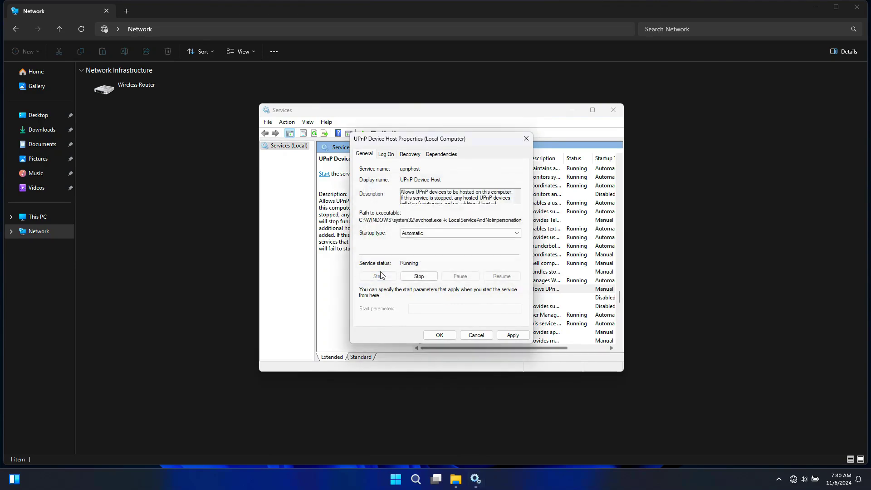
left_click(511, 335)
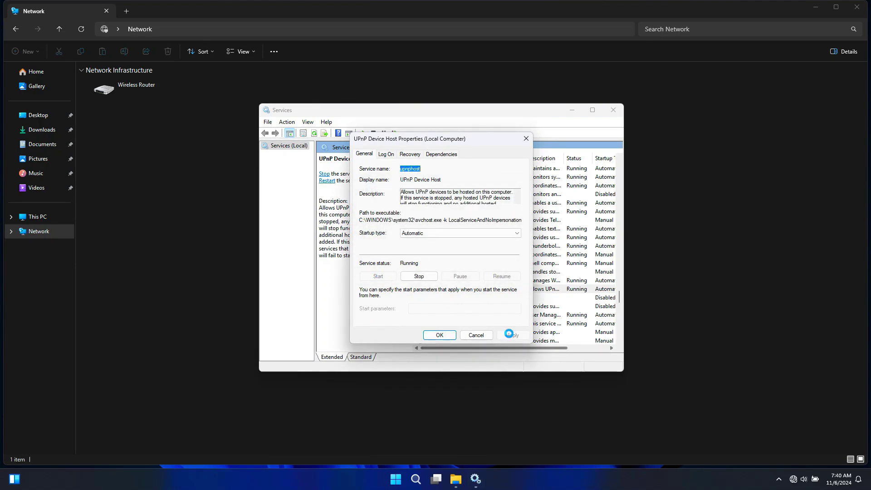
left_click(440, 335)
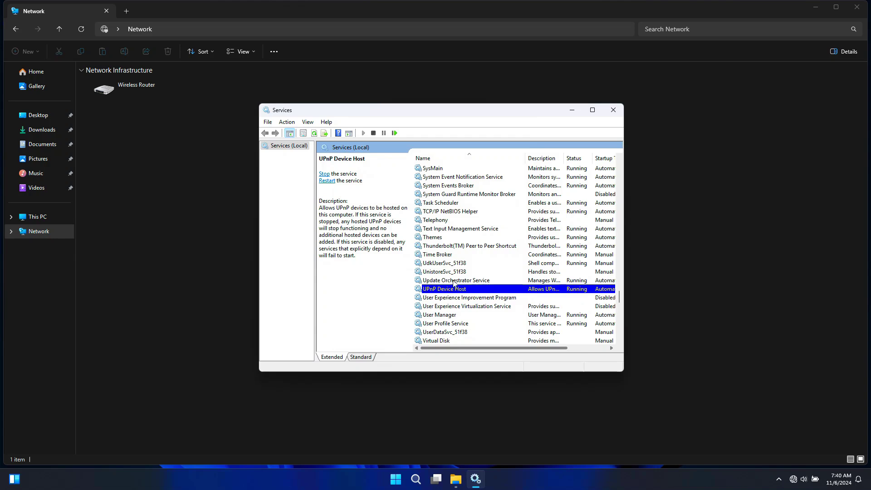
Confirm Automatic as TCP/IP NetBIOS Helper's startup type in its properties.
left_click(451, 213)
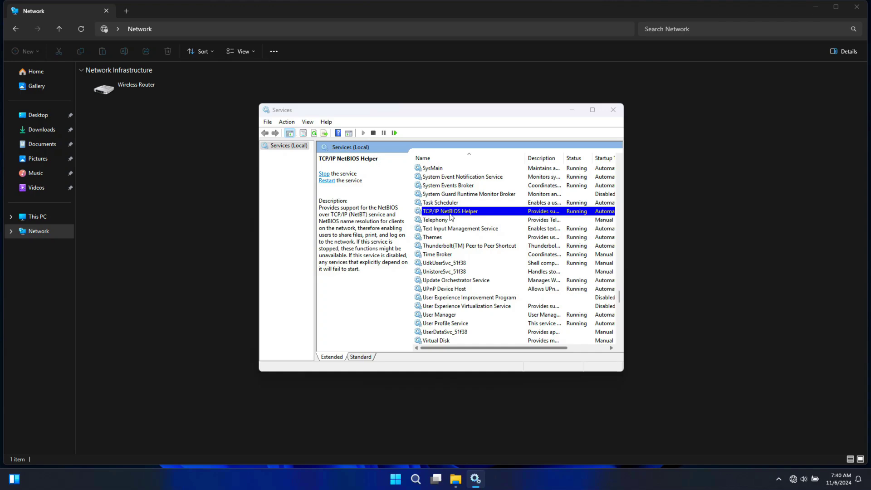
double_click(450, 213)
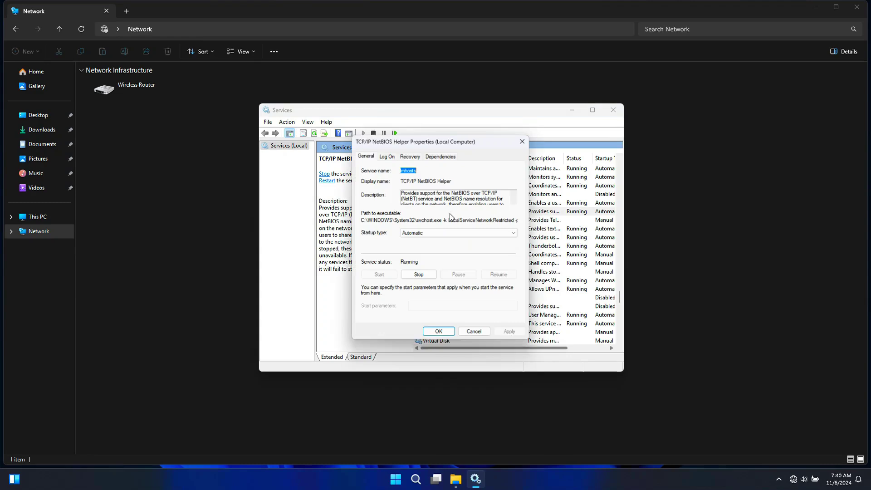
left_click(426, 232)
left_click(429, 247)
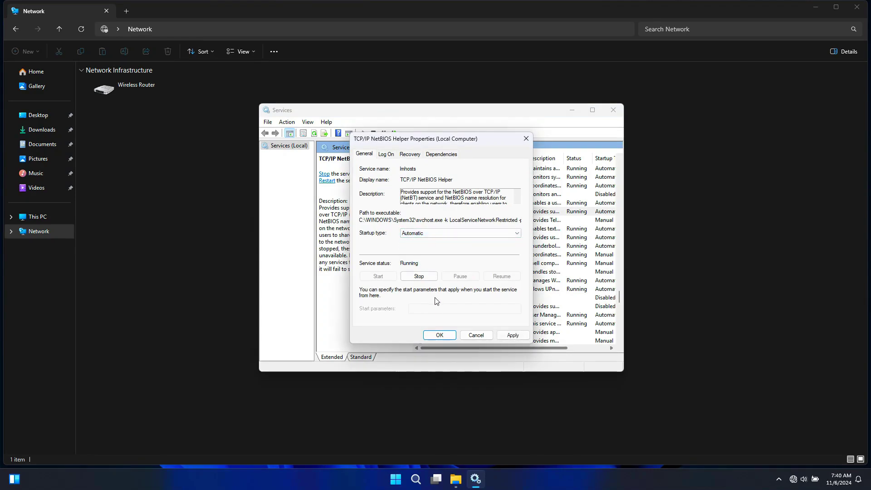
left_click(439, 335)
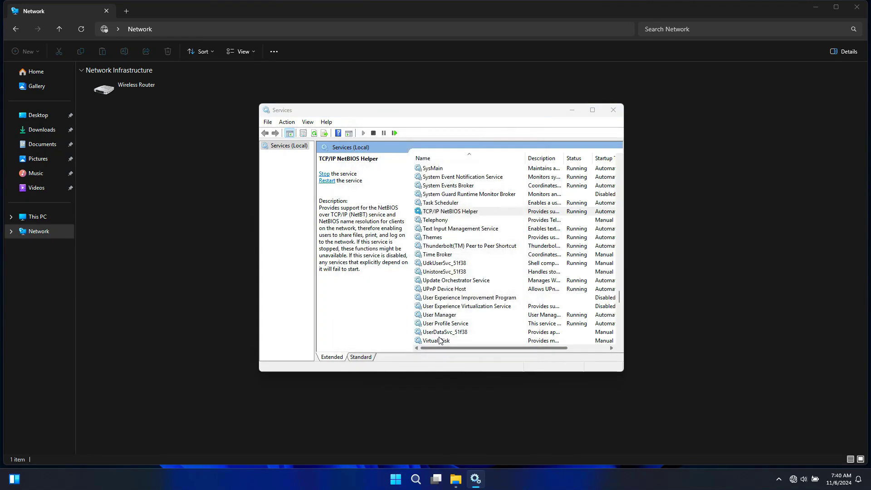
Set the Workstation service's startup type to Automatic and apply it.
scroll(439, 340, "down", 8)
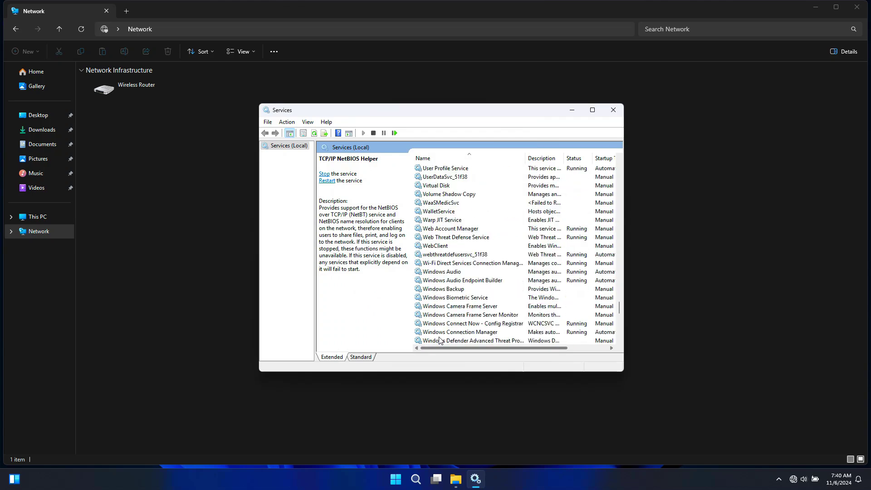
scroll(439, 340, "down", 3)
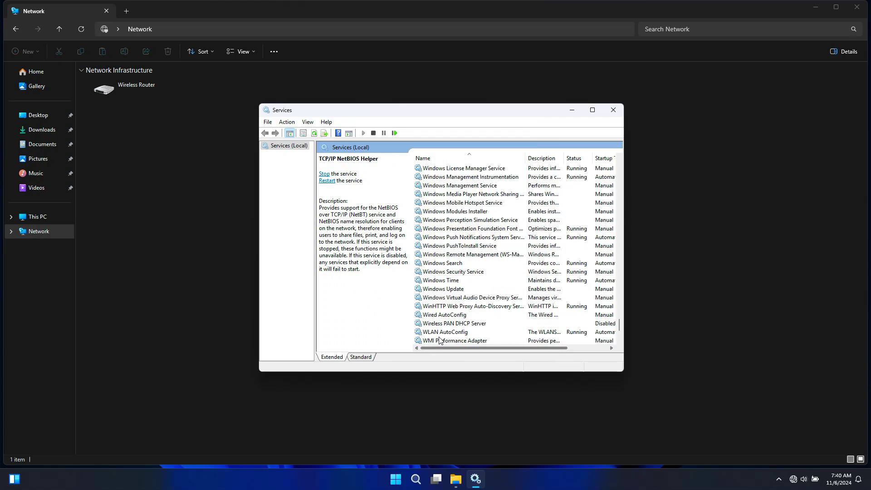
scroll(439, 340, "down", 3)
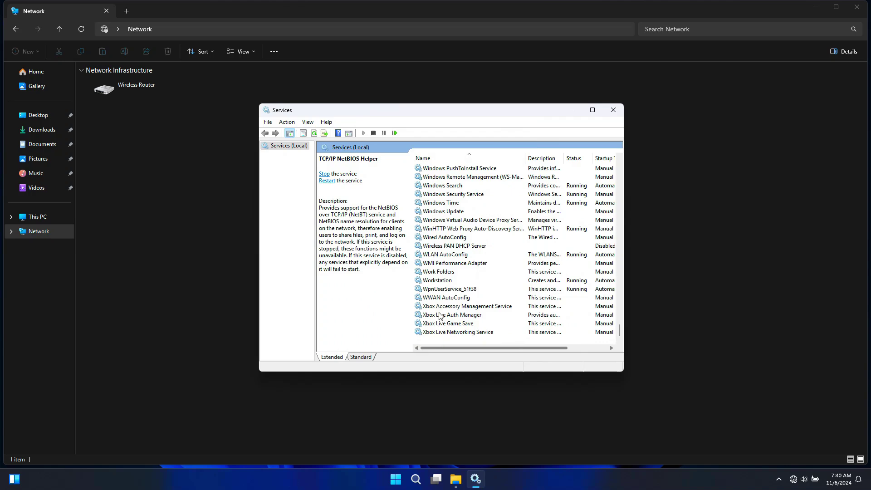
double_click(437, 280)
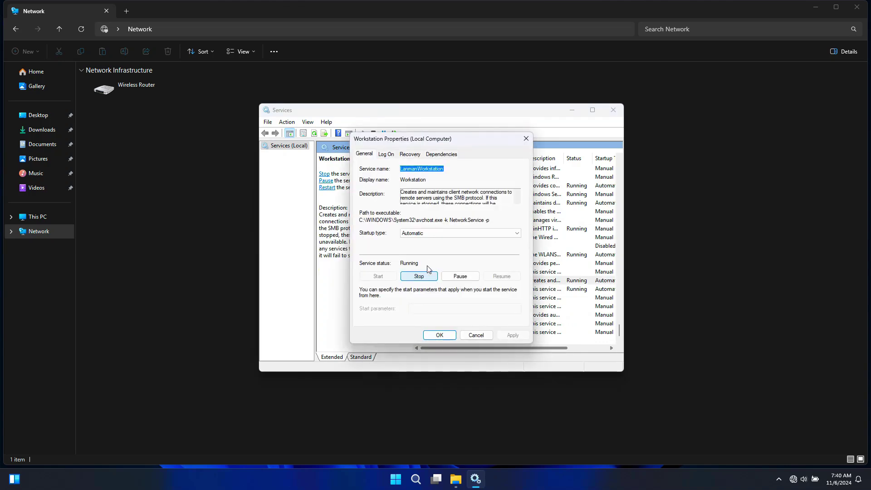
left_click(417, 234)
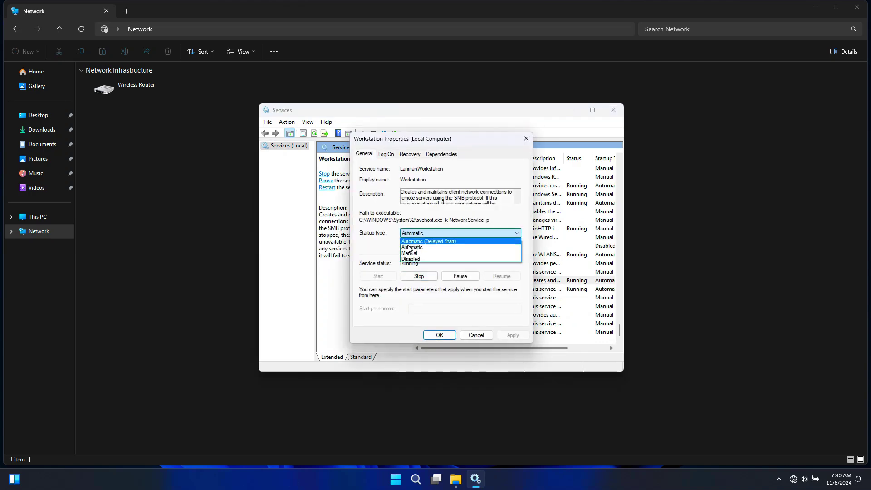
left_click(417, 239)
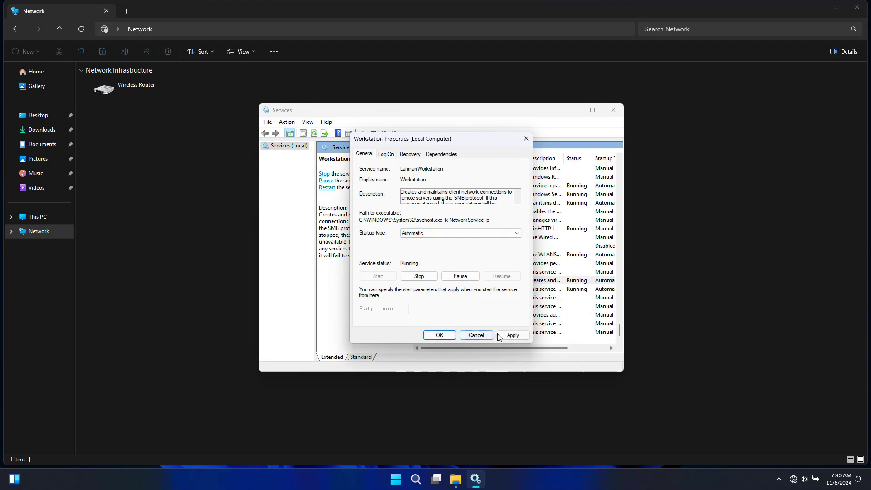
left_click(504, 335)
left_click(449, 336)
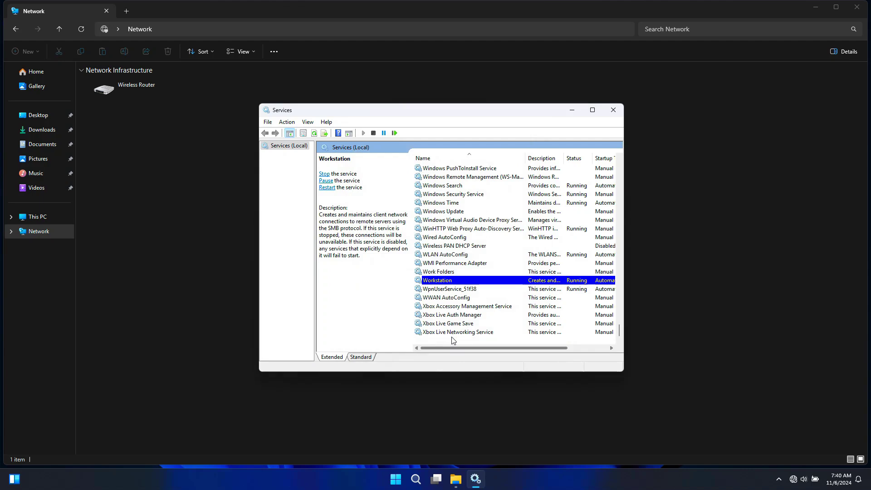
Set the Server service to Automatic startup, then close the Services window.
scroll(453, 337, "up", 20)
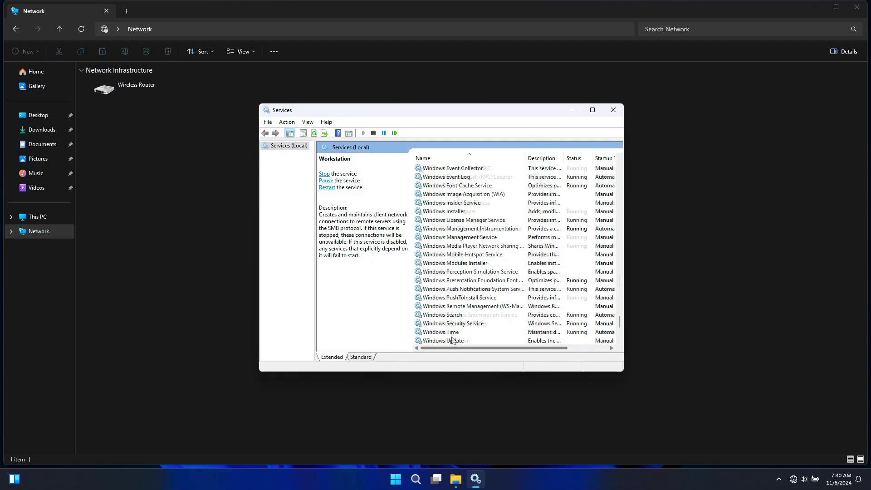
left_click(442, 282)
double_click(442, 283)
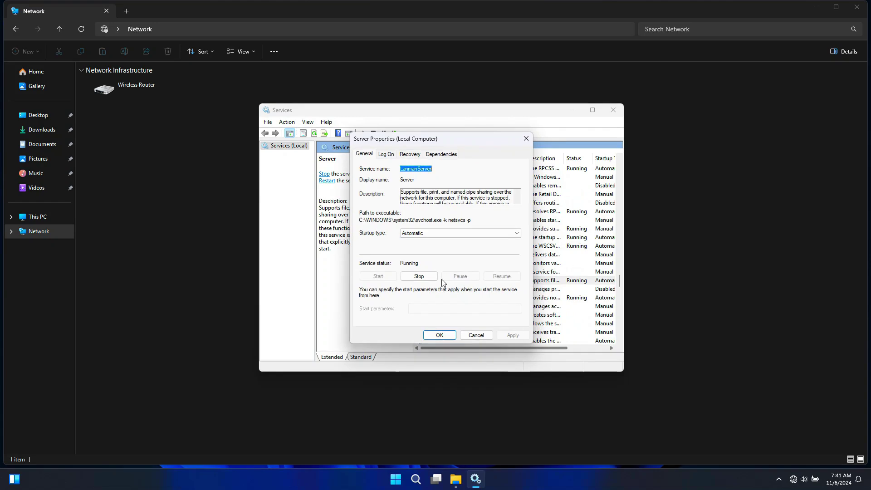
left_click(426, 234)
left_click(414, 248)
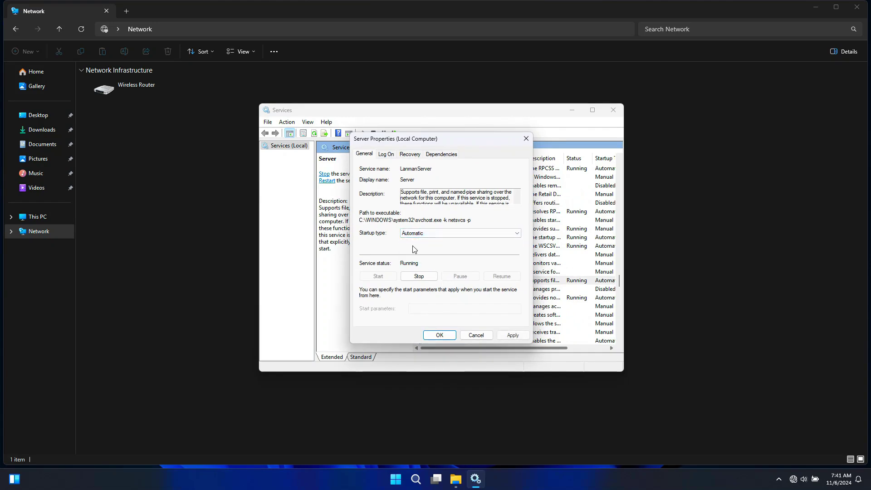
left_click(512, 334)
left_click(455, 338)
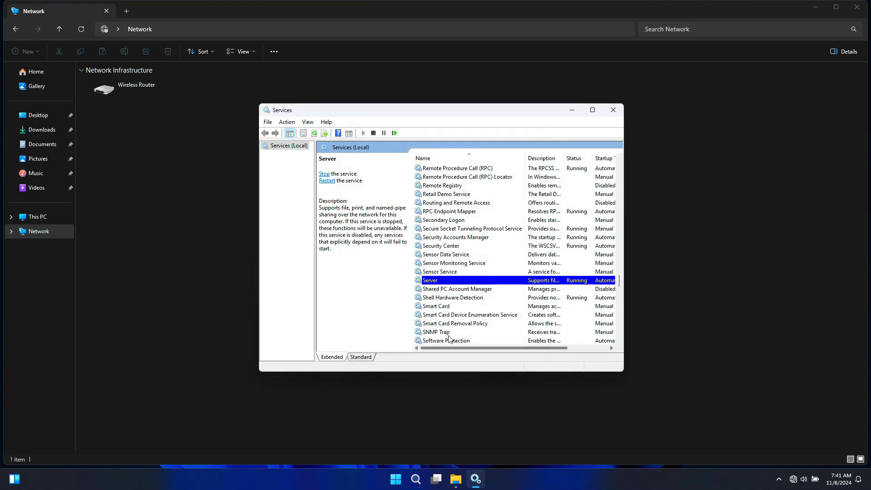
left_click(612, 111)
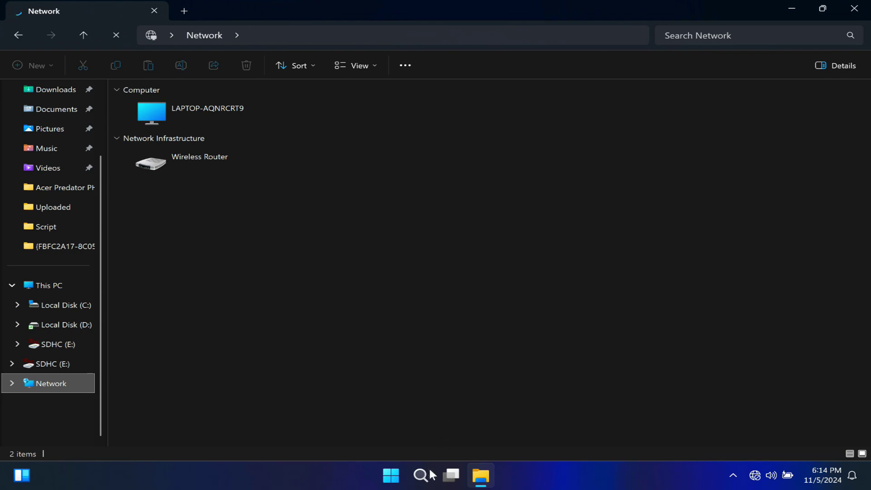
Open the Services console by searching 'services', checking DNS Client's properties without changes.
left_click(422, 476)
type("services")
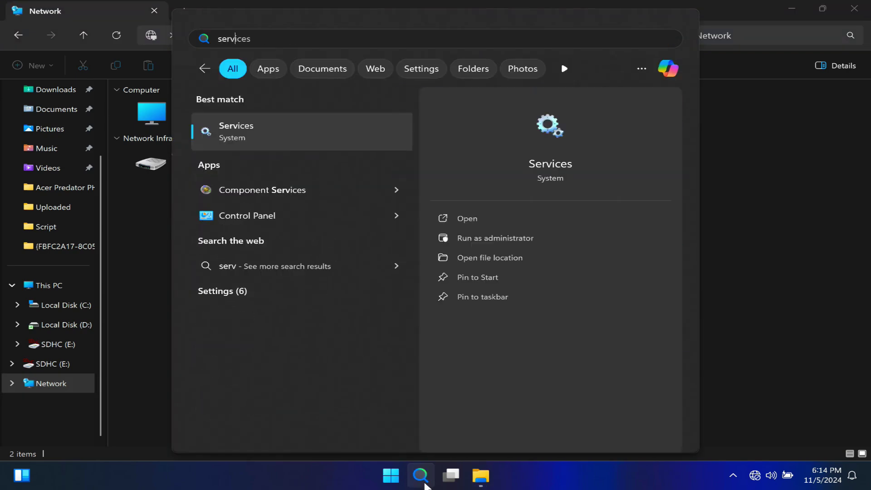
left_click(544, 132)
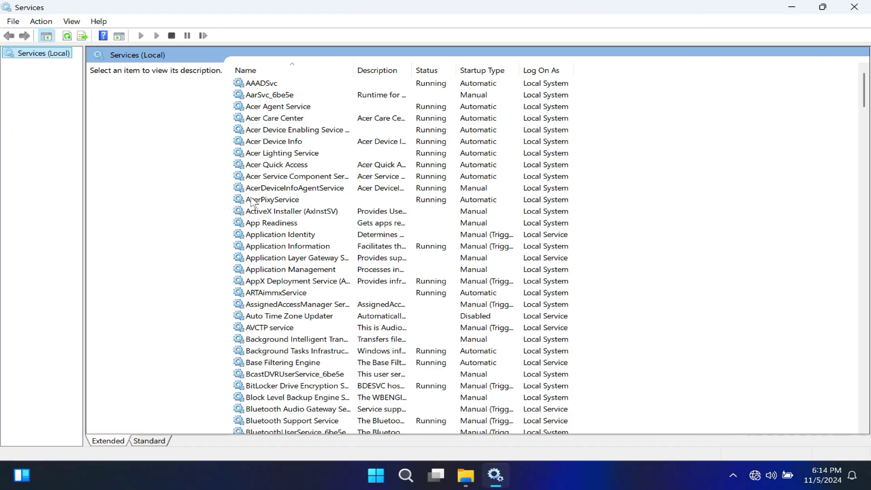
scroll(251, 202, "down", 8)
scroll(252, 202, "down", 5)
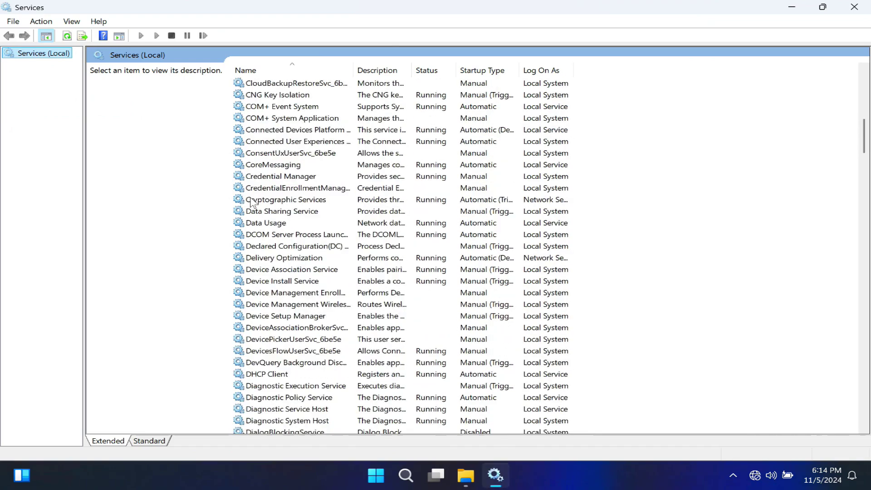
scroll(252, 202, "down", 4)
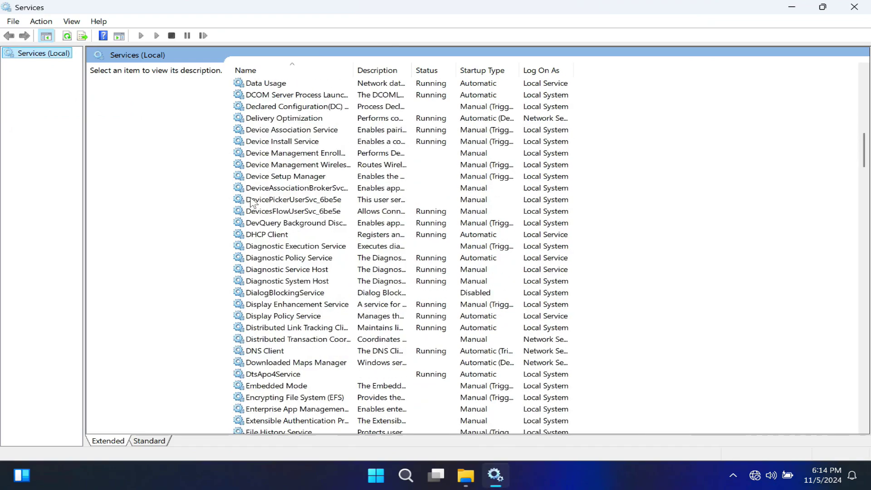
double_click(268, 350)
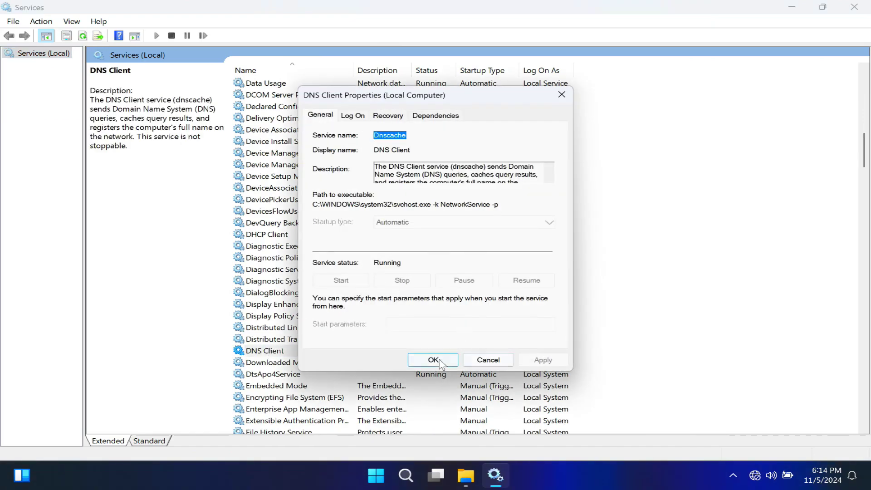
left_click(435, 358)
Set Function Discovery Provider Host and Function Discovery Resource Publication to Automatic startup.
scroll(305, 310, "down", 5)
double_click(267, 271)
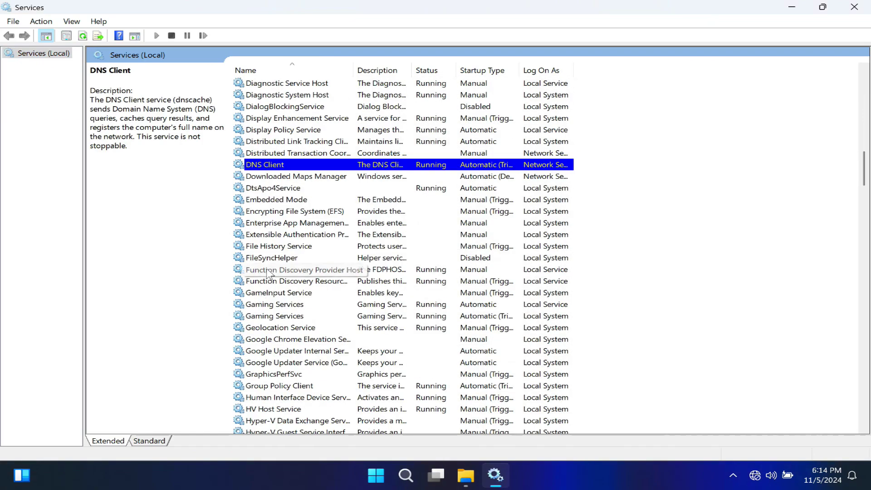
left_click(398, 222)
left_click(394, 241)
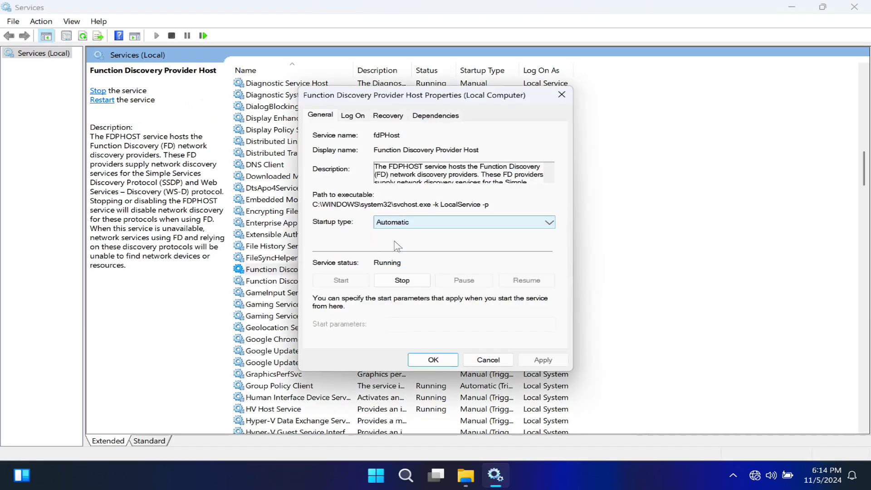
left_click(554, 361)
left_click(432, 360)
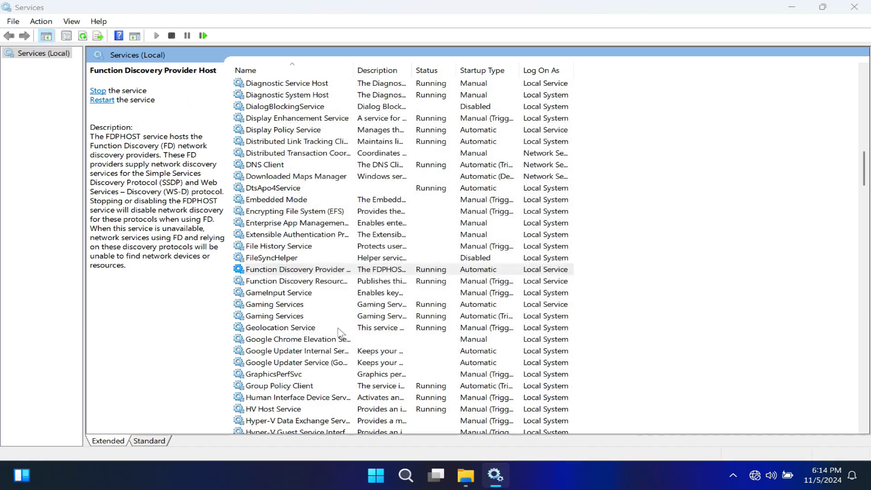
double_click(271, 282)
left_click(429, 223)
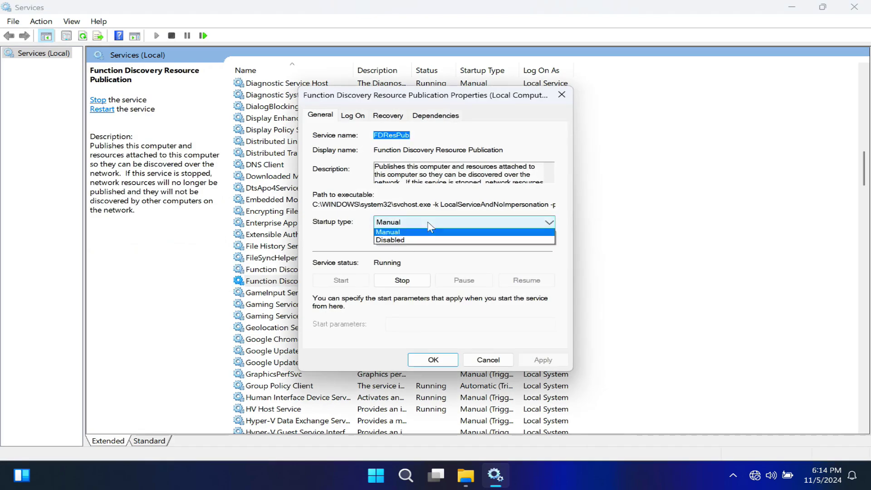
left_click(392, 241)
left_click(544, 360)
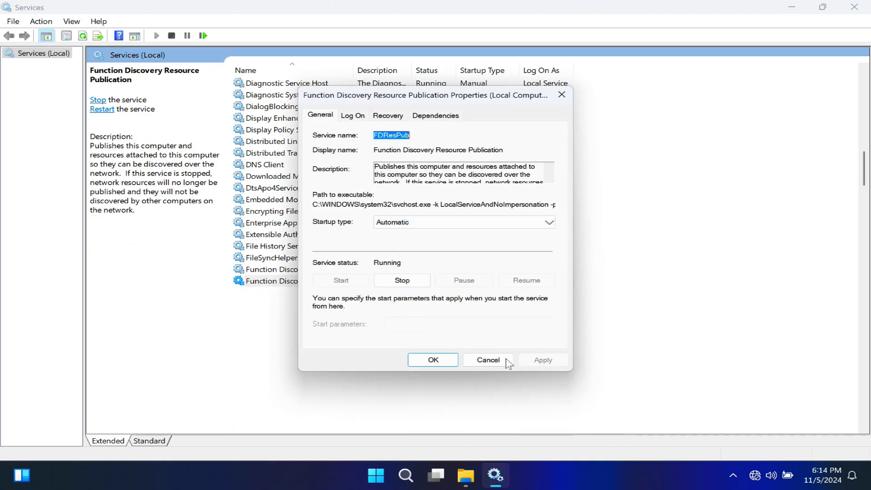
left_click(442, 359)
Set SSDP Discovery's startup type to Automatic.
scroll(284, 252, "down", 20)
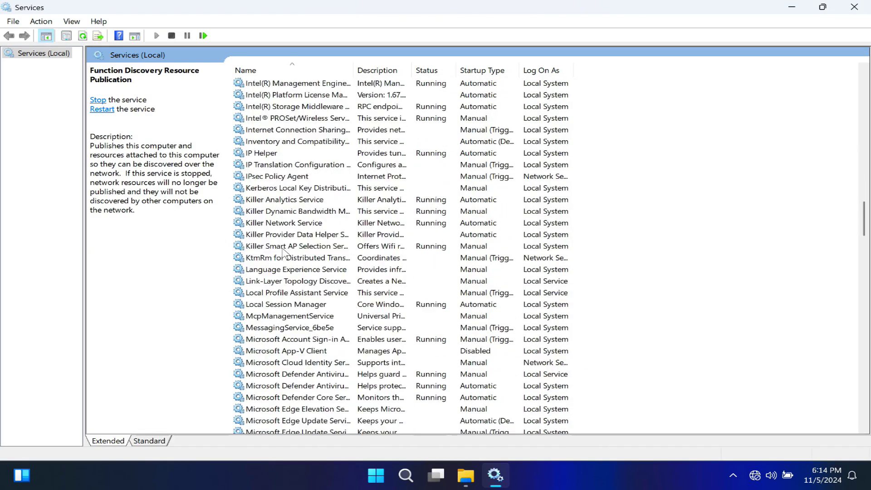
scroll(283, 252, "down", 13)
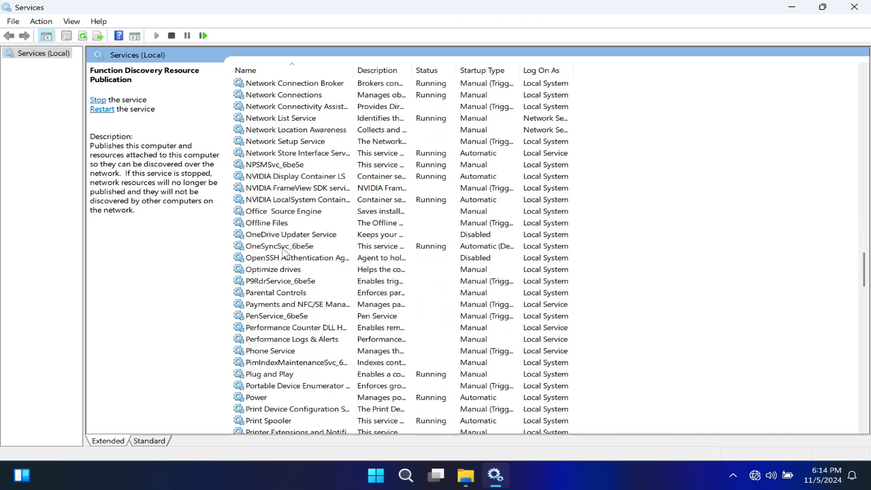
scroll(283, 252, "down", 9)
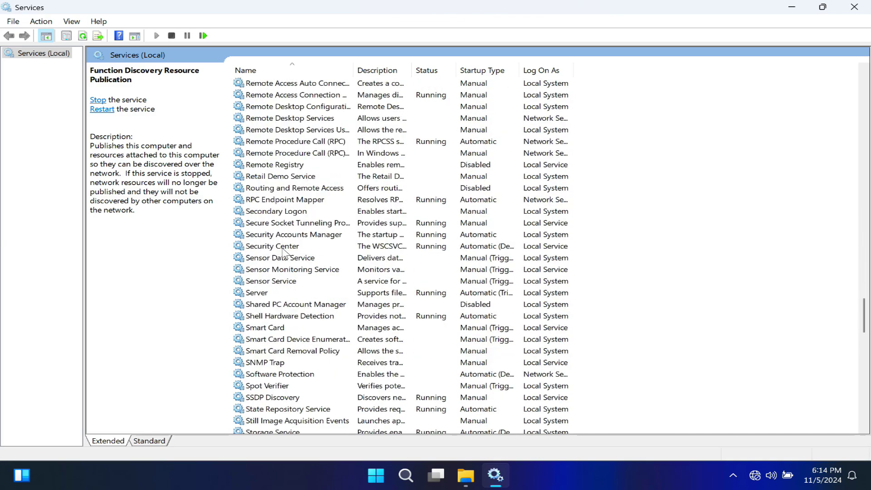
double_click(278, 396)
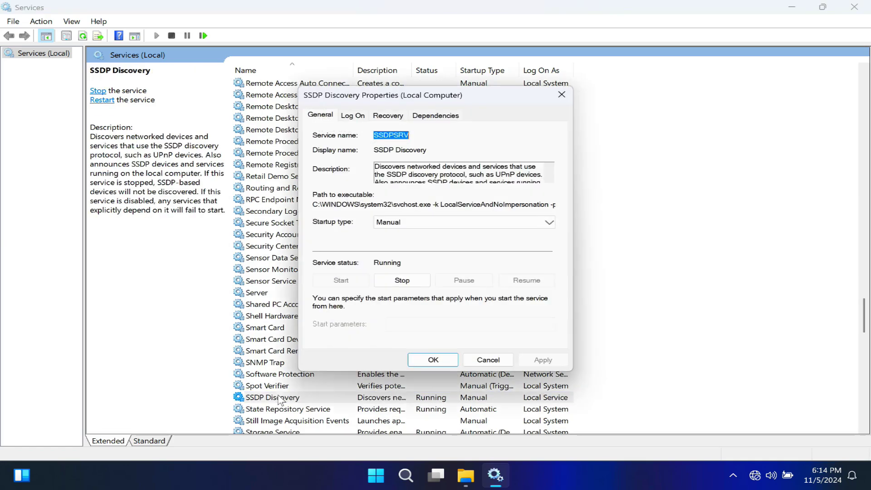
left_click(399, 221)
left_click(397, 235)
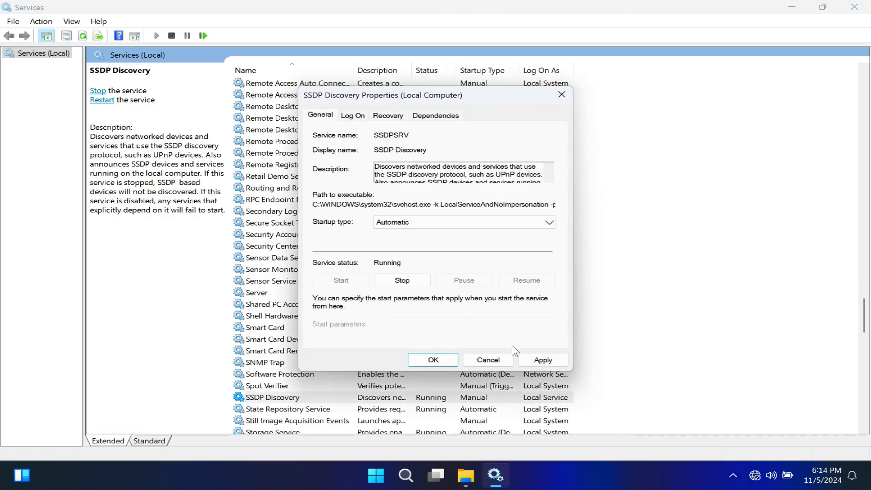
left_click(534, 360)
left_click(434, 358)
Set UPnP Device Host to Automatic, start it, and apply the settings.
scroll(439, 361, "down", 5)
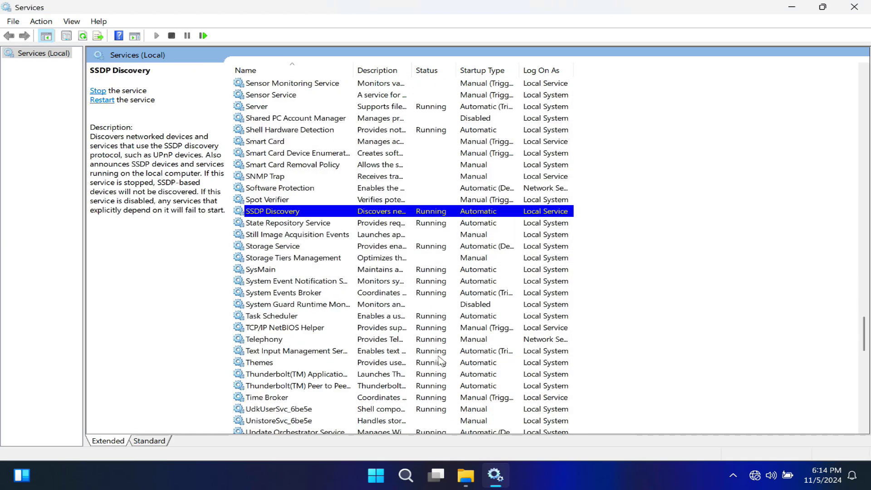
scroll(439, 361, "down", 4)
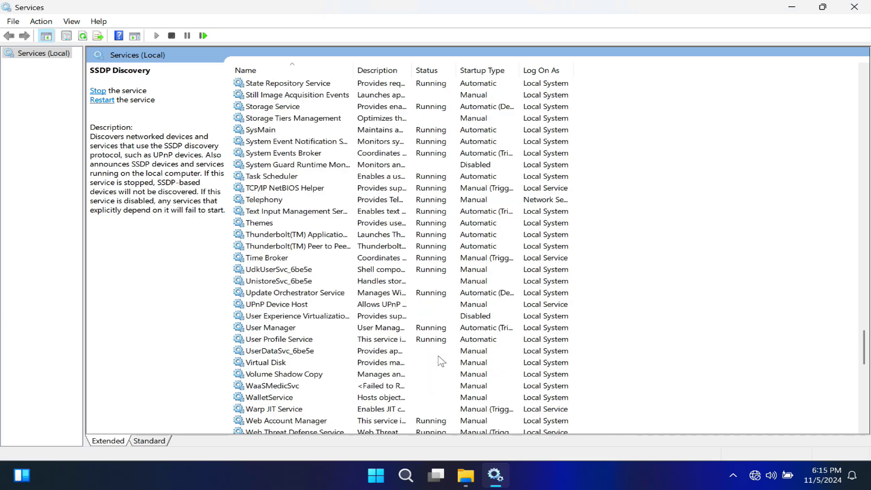
double_click(276, 303)
left_click(401, 223)
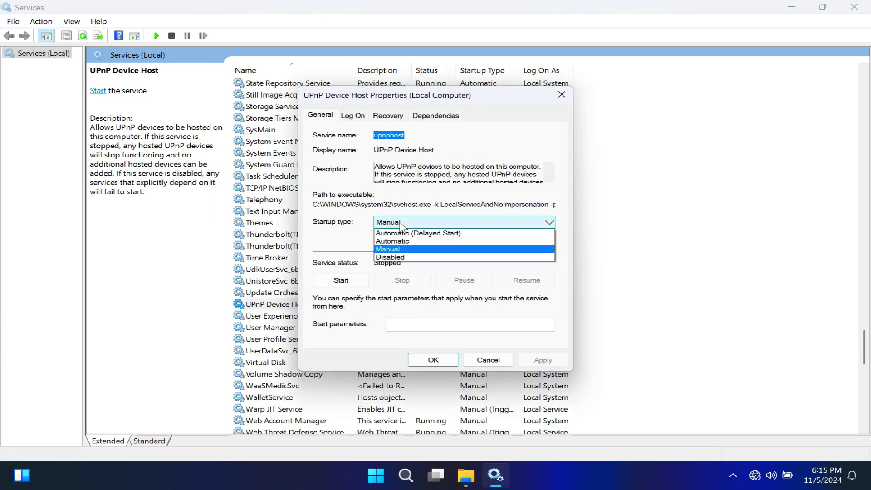
left_click(394, 241)
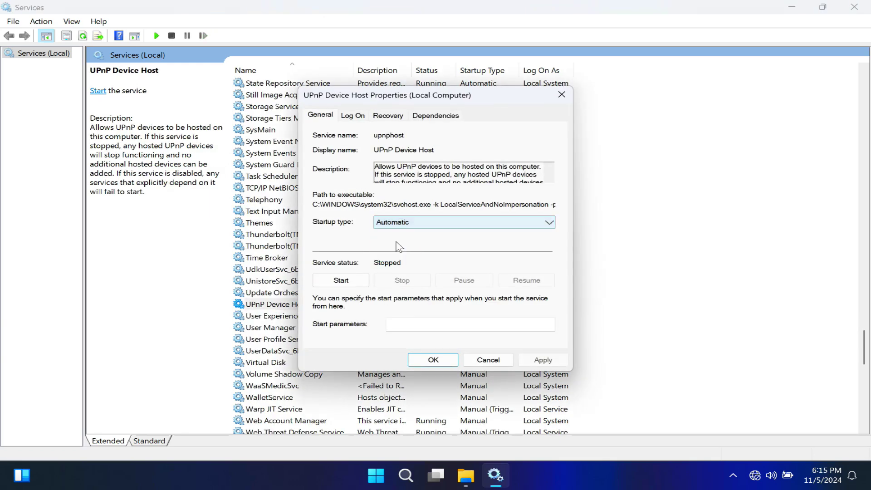
left_click(340, 280)
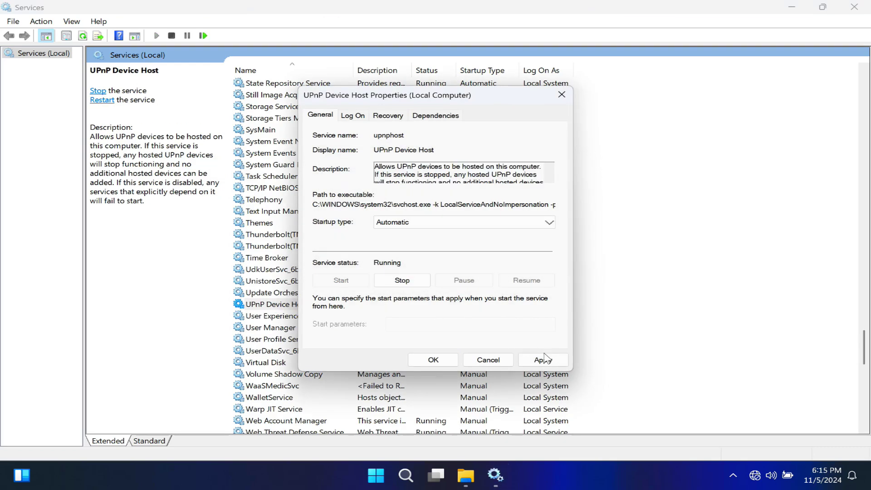
left_click(545, 358)
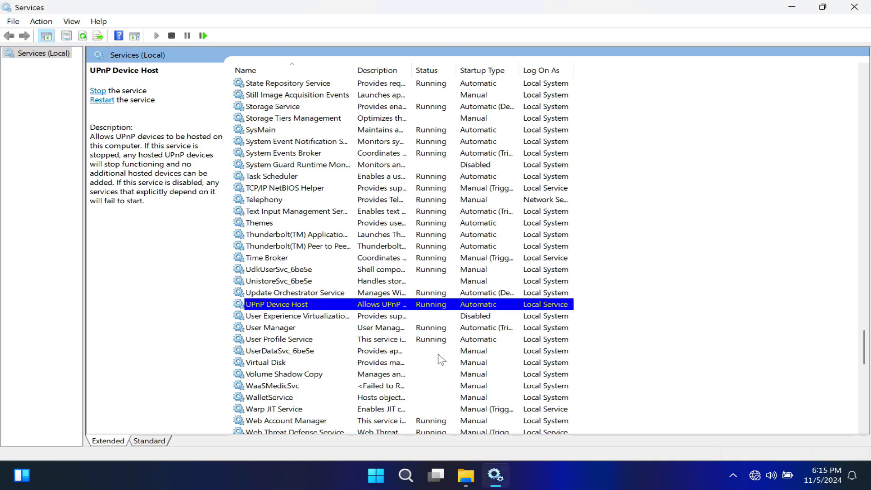
scroll(440, 359, "down", 17)
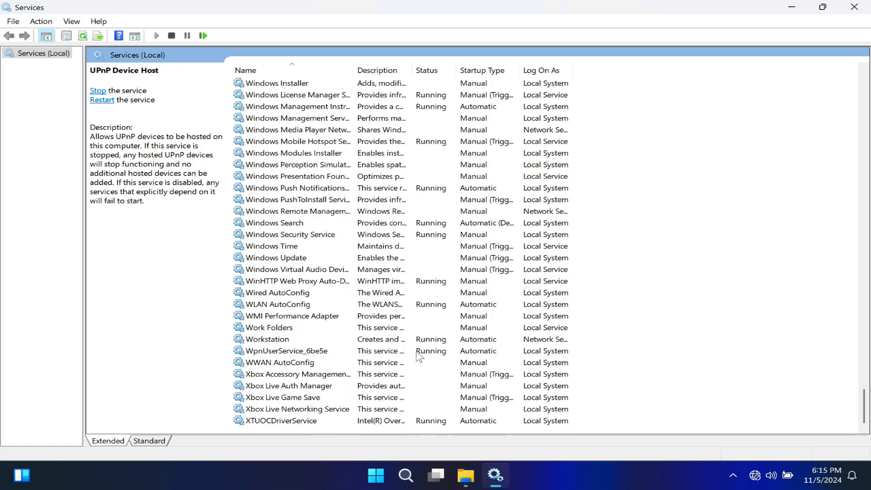
Confirm the Workstation service stays on Automatic startup.
double_click(266, 339)
left_click(415, 226)
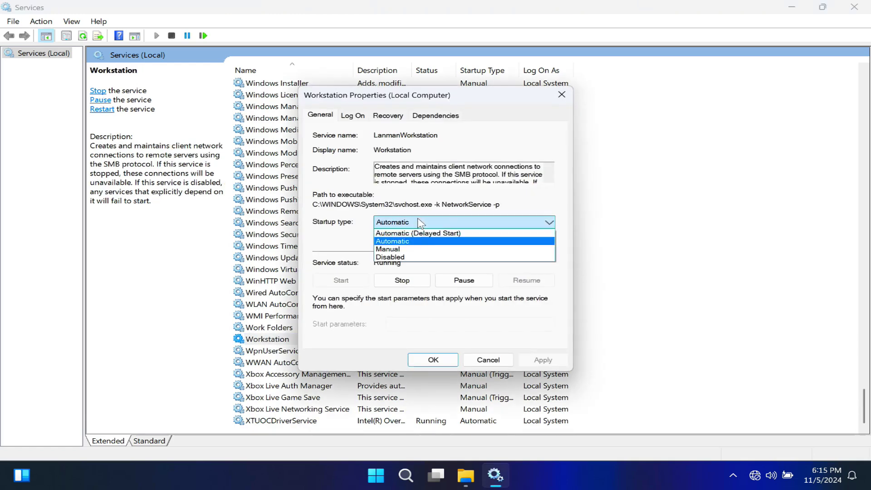
left_click(404, 242)
left_click(441, 360)
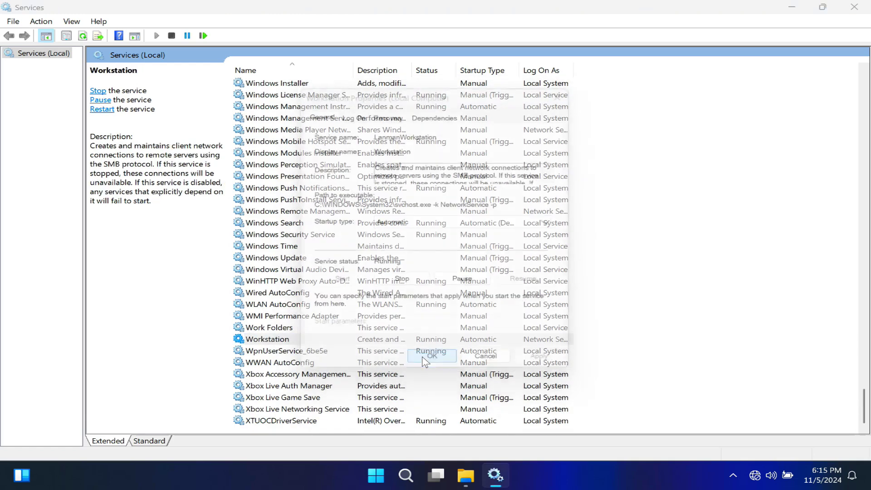
Set the Server service's startup type to Automatic and apply it.
scroll(341, 317, "up", 7)
scroll(341, 318, "up", 12)
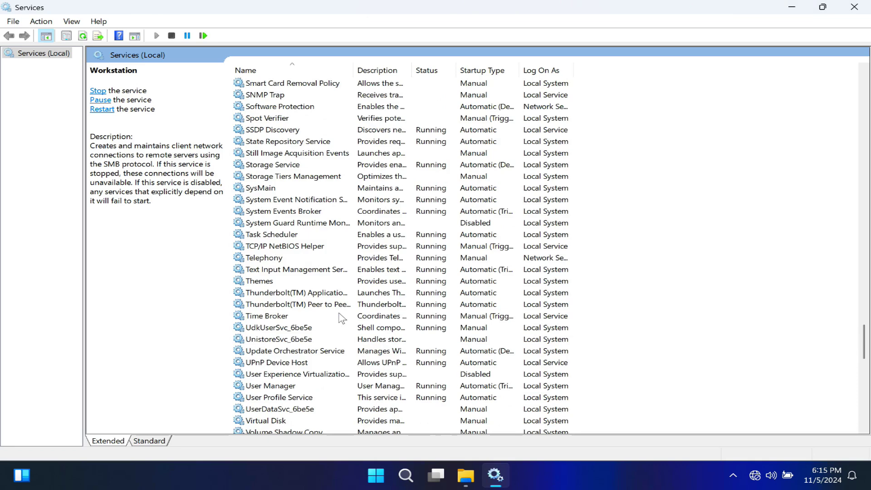
scroll(341, 317, "up", 5)
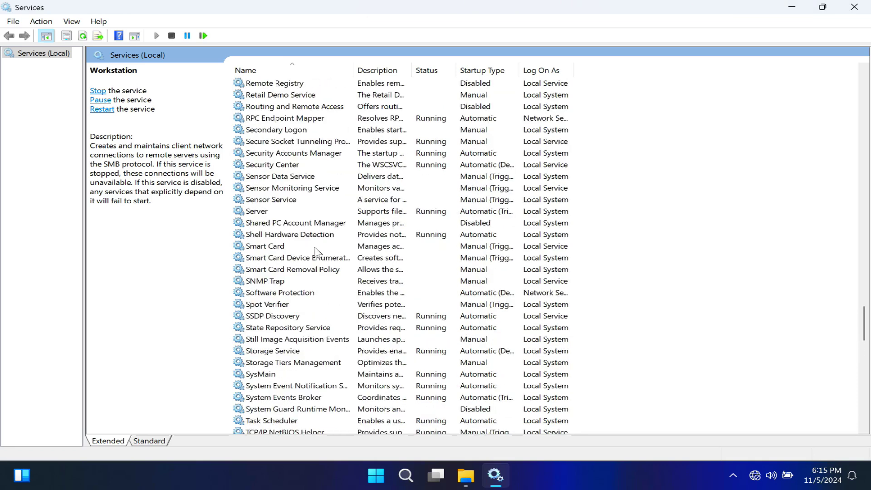
double_click(260, 212)
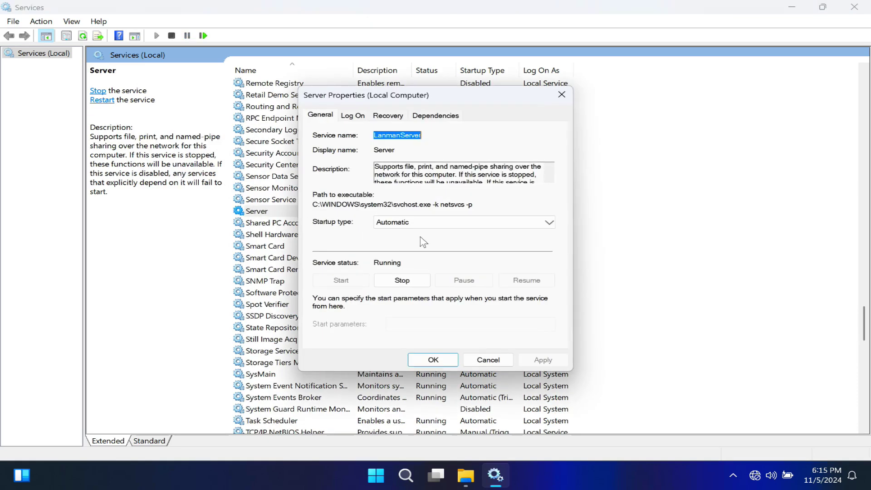
left_click(418, 219)
left_click(403, 243)
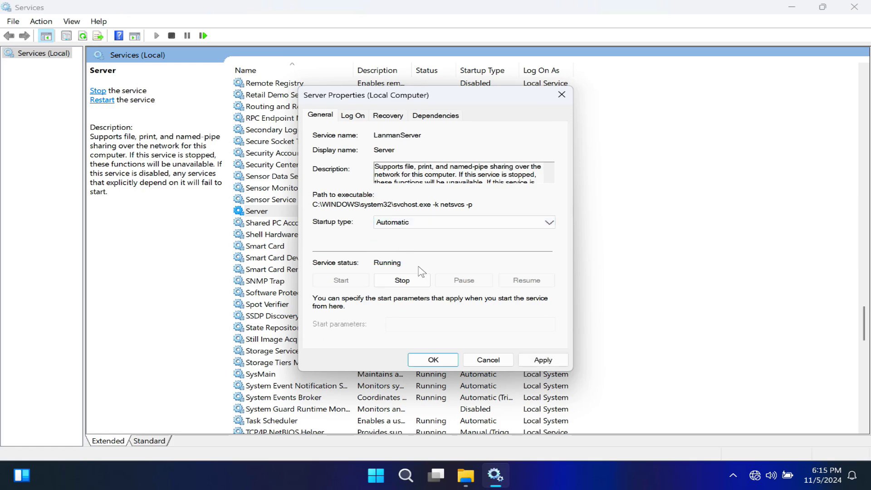
left_click(542, 359)
left_click(433, 360)
Switch TCP/IP NetBIOS Helper from Manual to Automatic startup, then close Services.
scroll(380, 324, "up", 4)
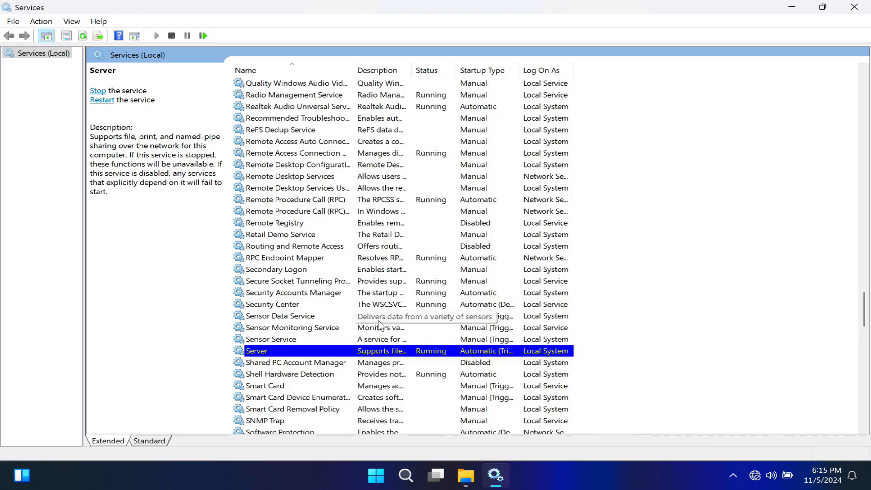
scroll(380, 324, "up", 4)
scroll(380, 324, "up", 4)
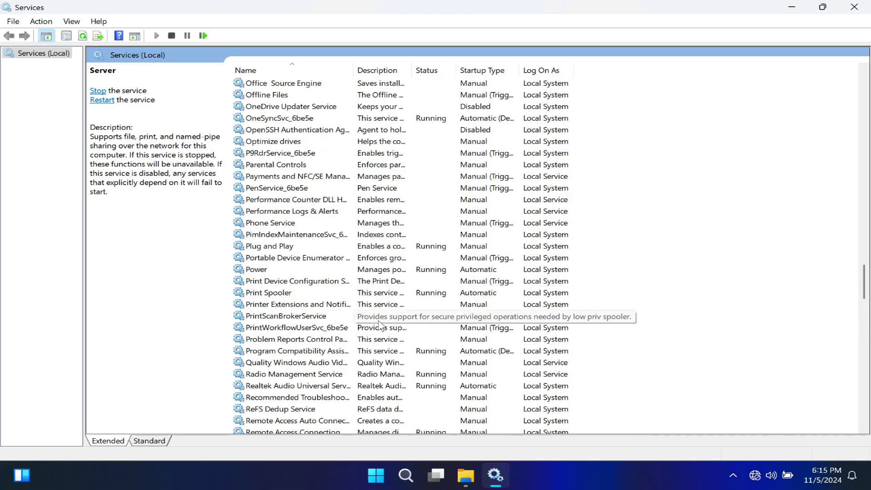
scroll(380, 324, "down", 7)
scroll(380, 324, "up", 12)
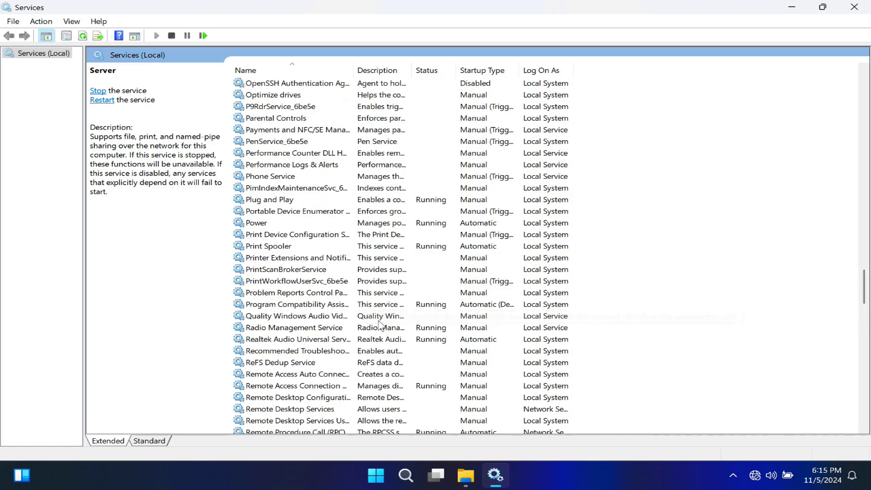
scroll(380, 324, "up", 20)
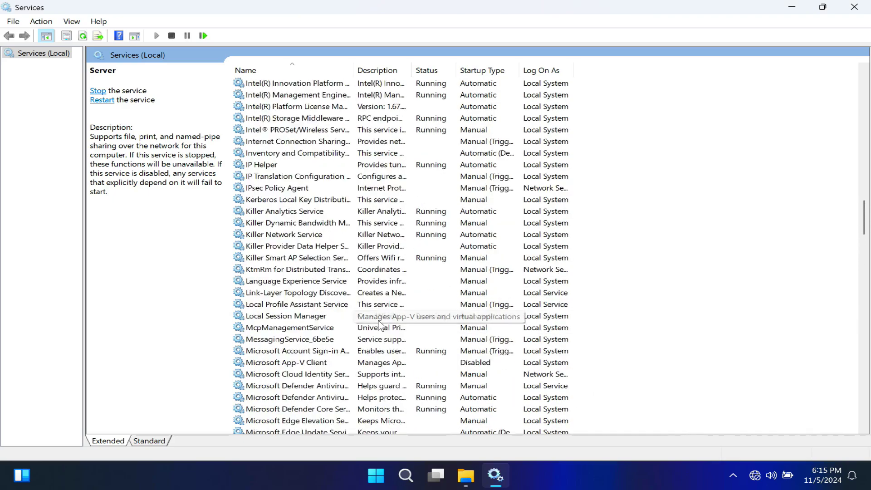
scroll(380, 324, "down", 20)
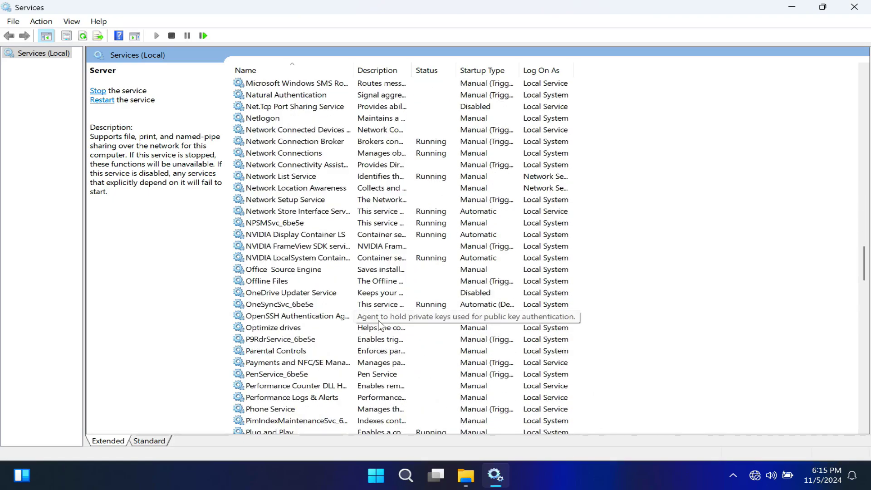
scroll(379, 325, "down", 17)
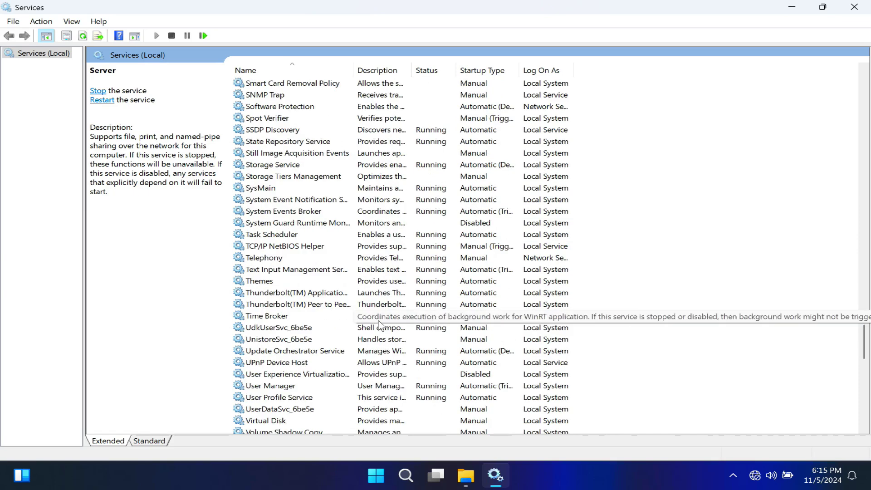
double_click(258, 247)
left_click(392, 222)
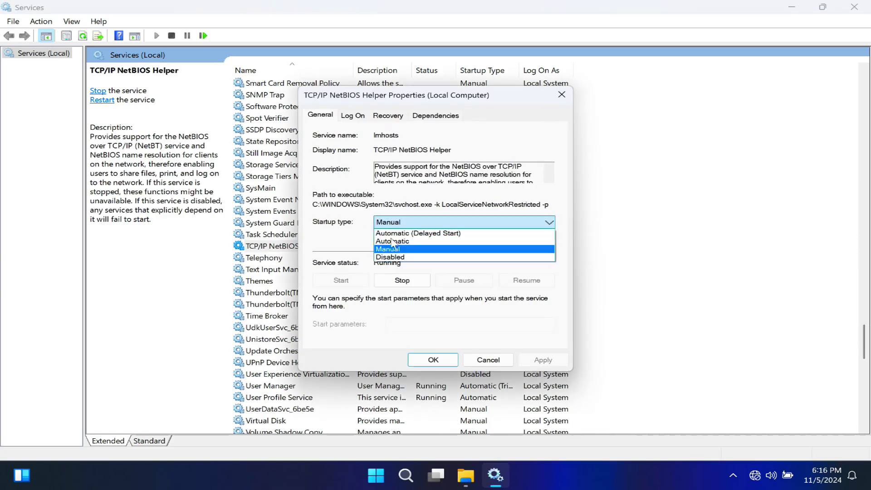
left_click(393, 238)
left_click(542, 360)
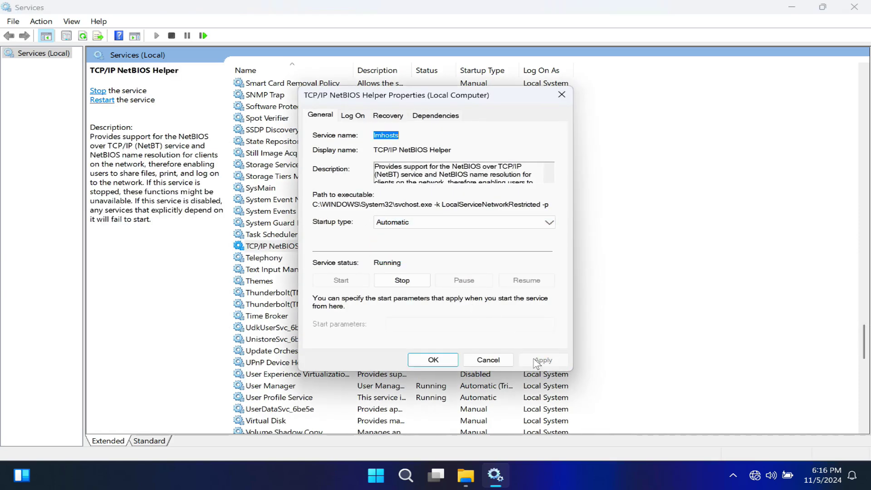
left_click(431, 359)
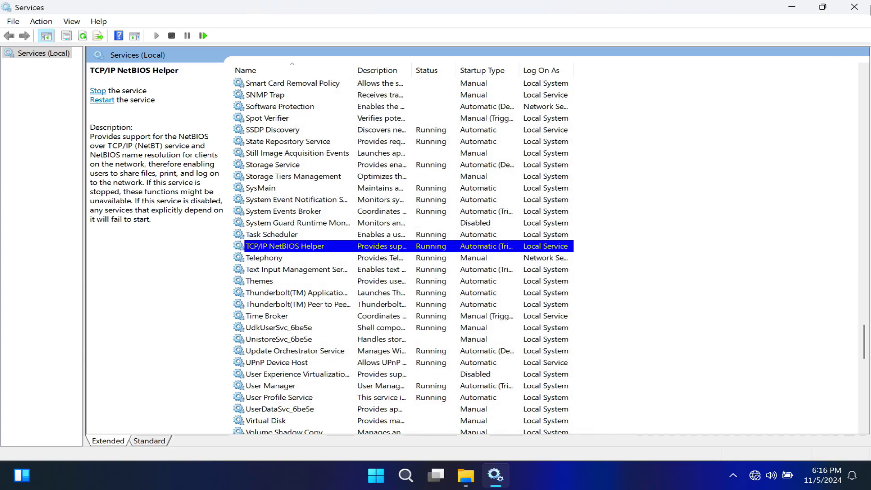
left_click(861, 5)
Restart the PC via Start > Power > Restart, then launch File Explorer from Start.
left_click(406, 475)
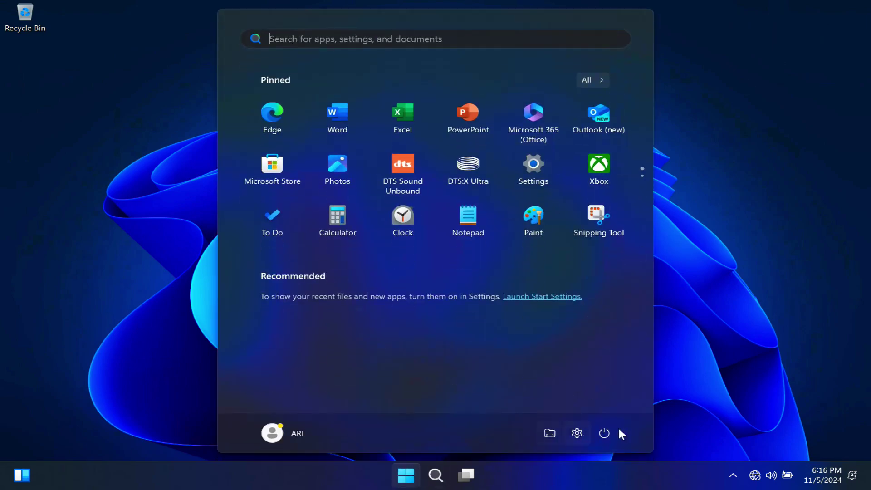
left_click(603, 432)
left_click(604, 406)
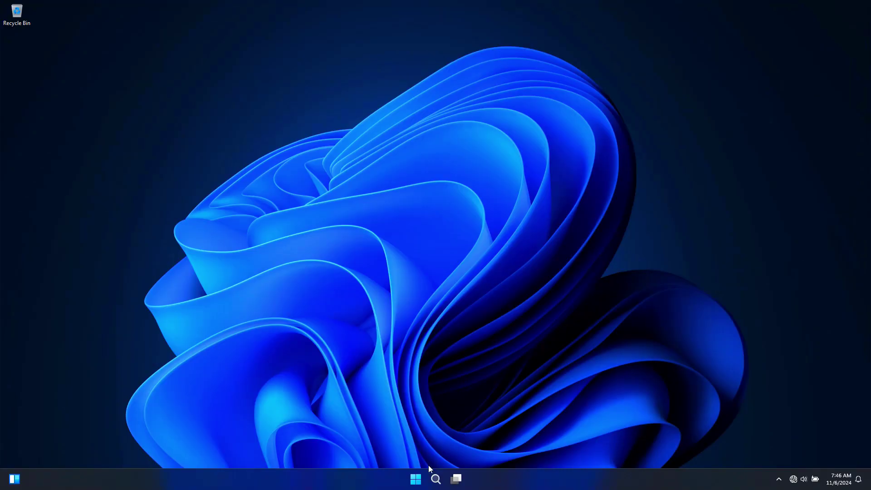
left_click(413, 480)
left_click(548, 447)
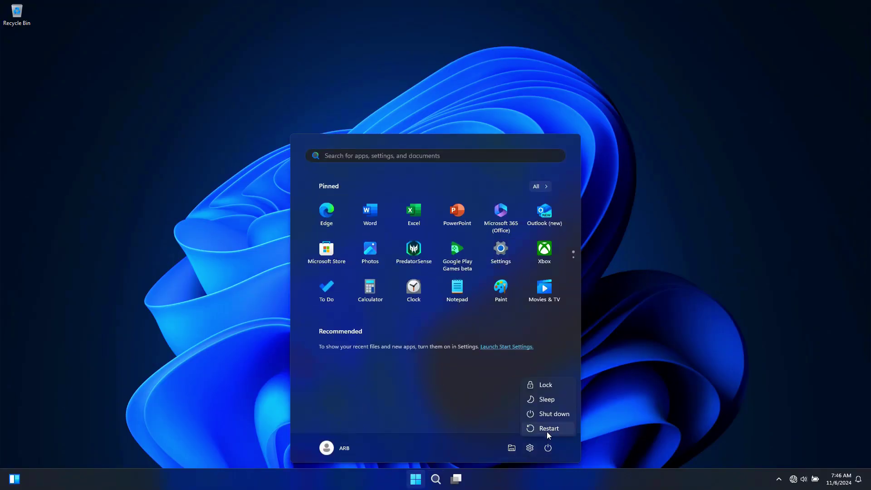
left_click(548, 429)
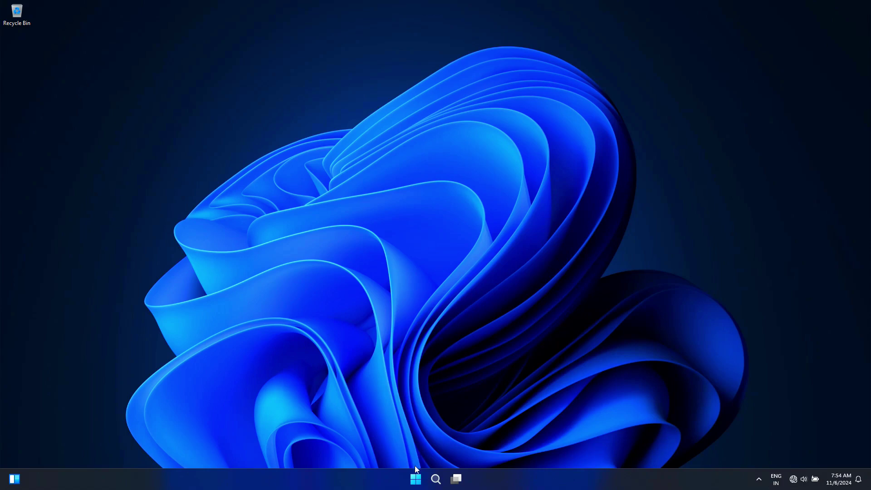
left_click(416, 479)
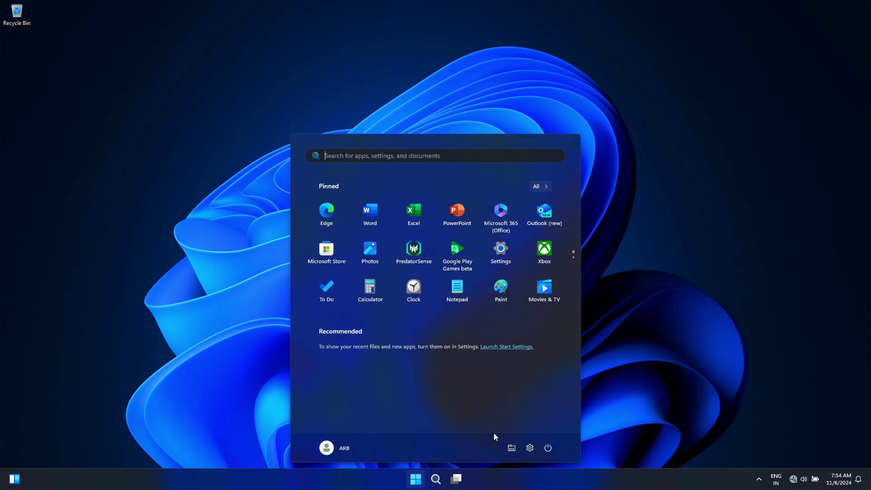
left_click(510, 448)
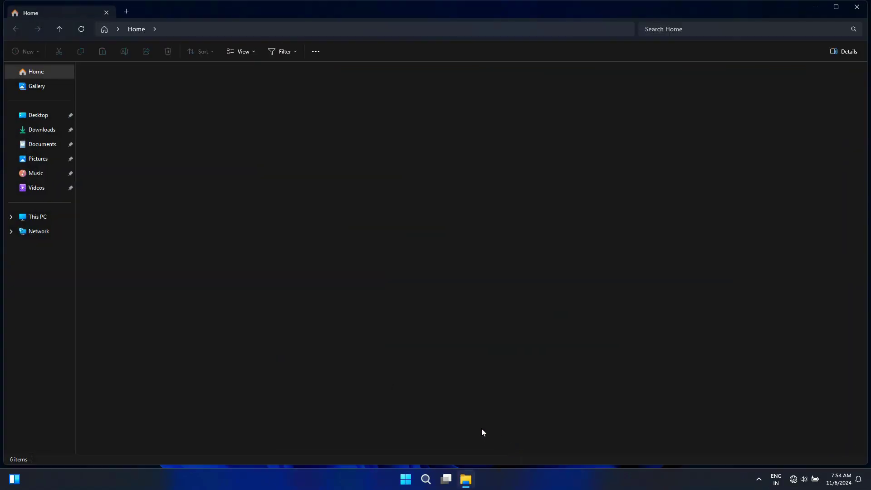
Browse Network to DESKTOP-TNF8MV2 > d > Download and select Win11_24H2_English_x64.iso.
left_click(43, 222)
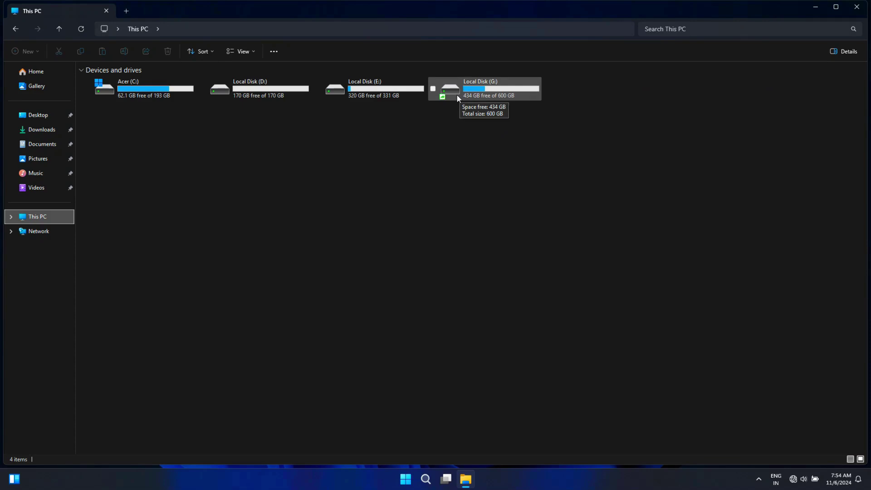
left_click(50, 231)
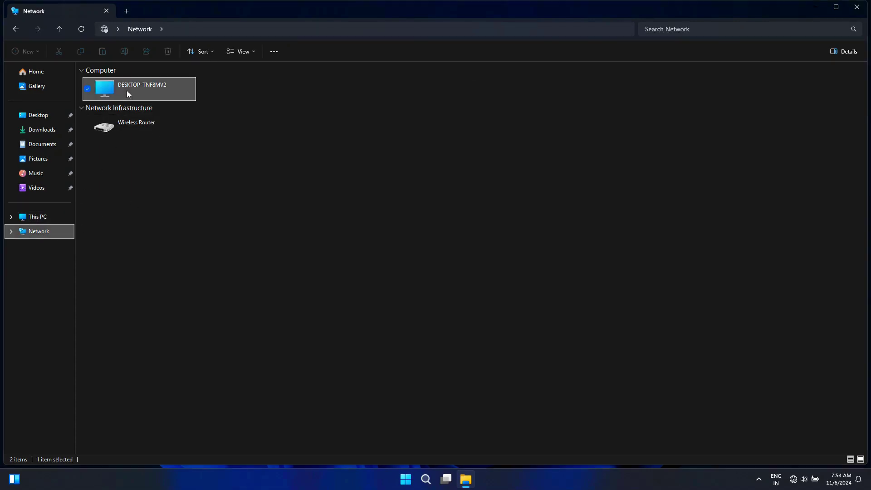
double_click(126, 91)
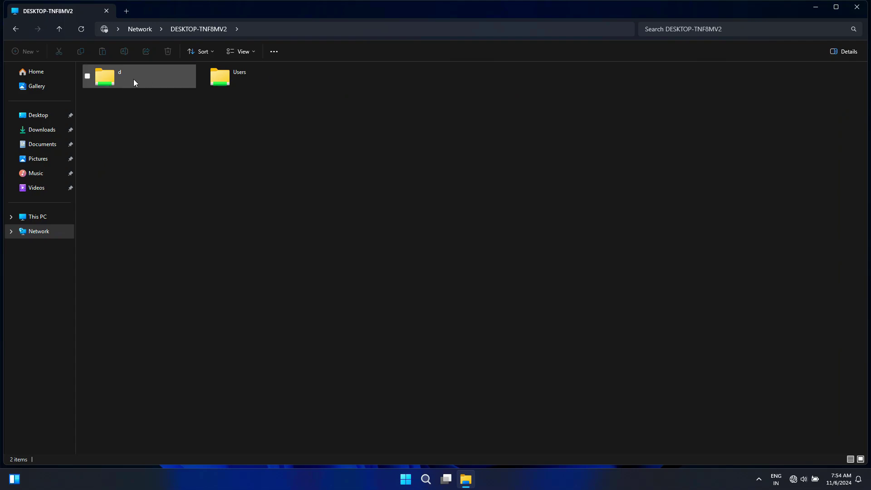
double_click(144, 80)
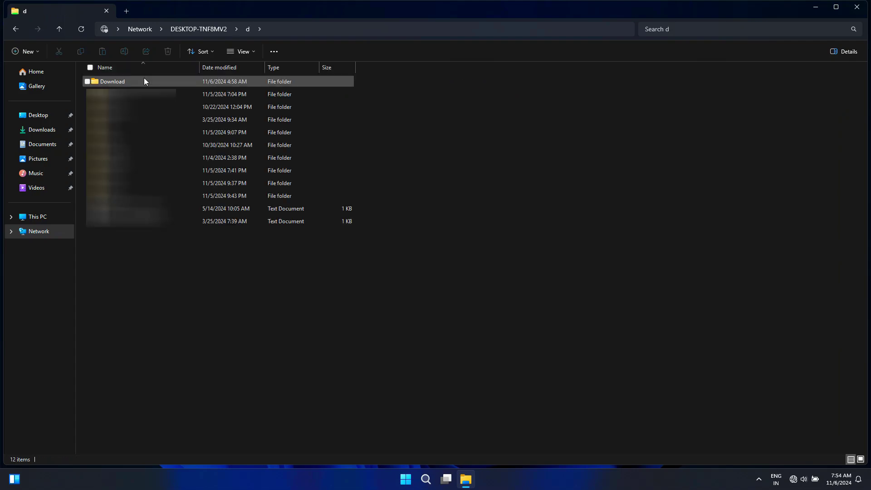
double_click(144, 81)
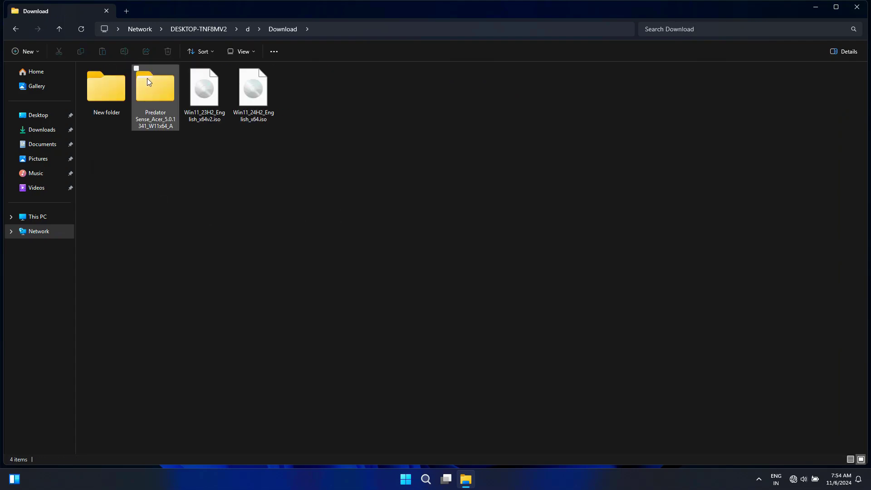
left_click(240, 103)
key("super+Down")
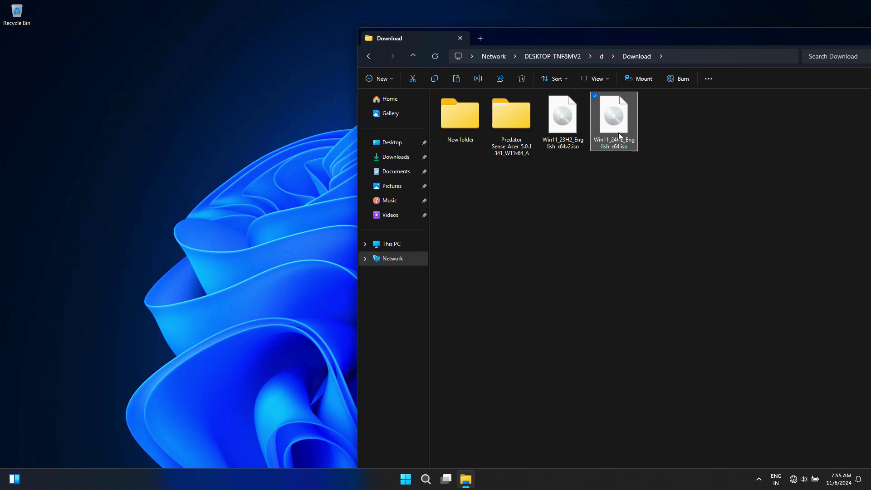
Copy Win11_24H2_English_x64.iso from the shared Download folder onto the desktop.
left_click_drag(608, 129, 57, 211)
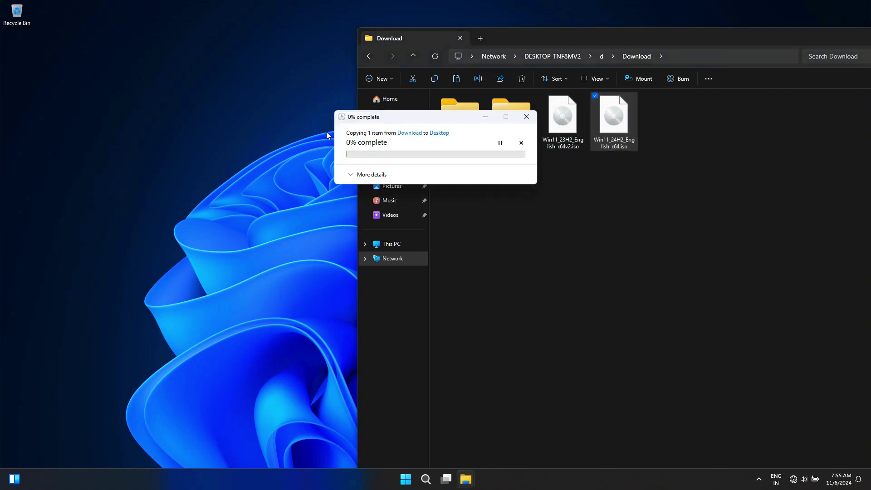
left_click_drag(387, 120, 182, 155)
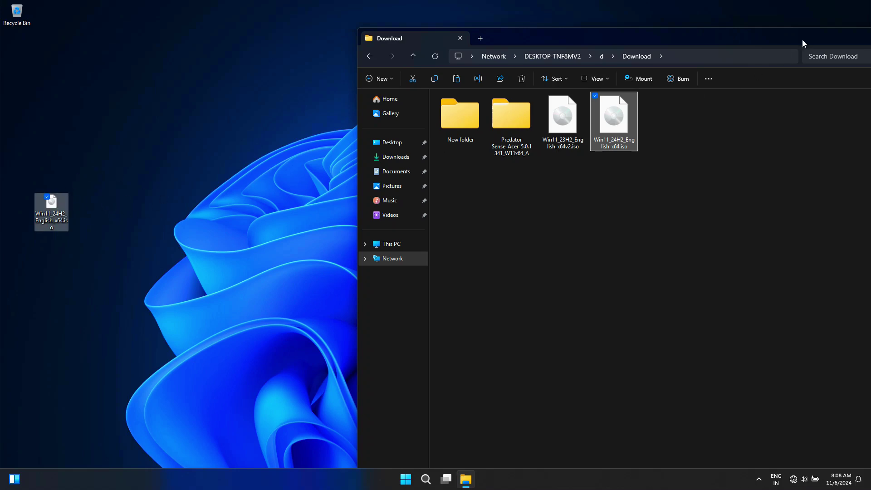
left_click_drag(802, 39, 683, 49)
Close the File Explorer window, leaving the copied ISO on the desktop.
left_click(720, 41)
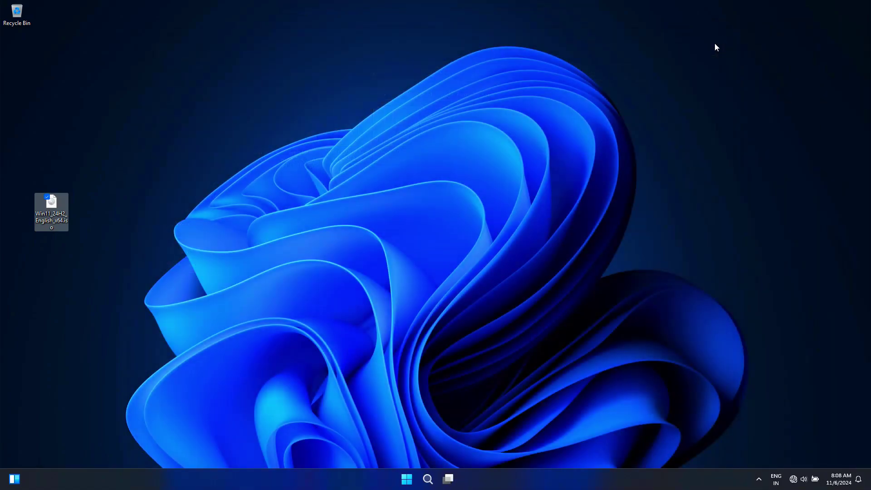